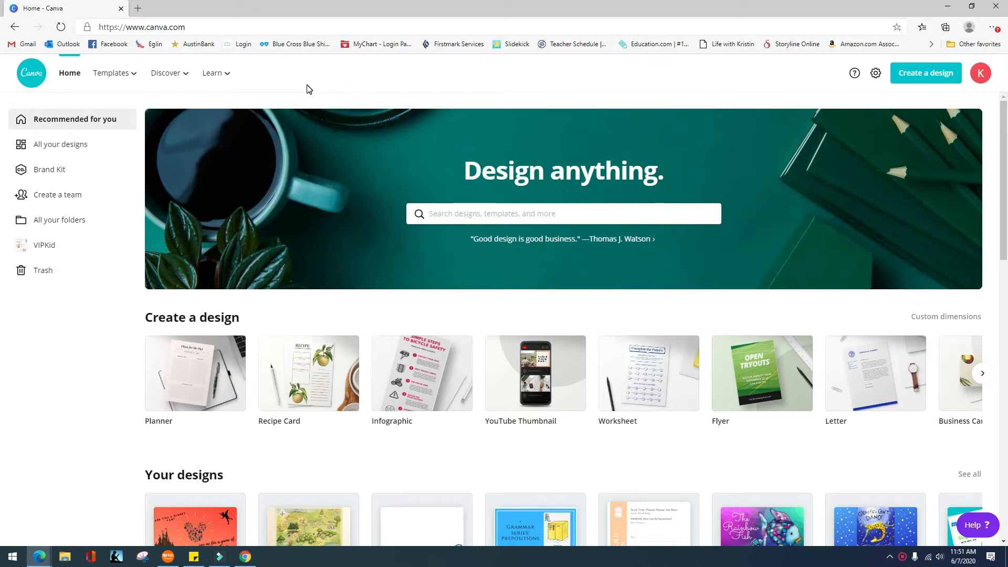
Browse the existing designs in the Your designs row of the home page.
scroll(420, 288, "down", 3)
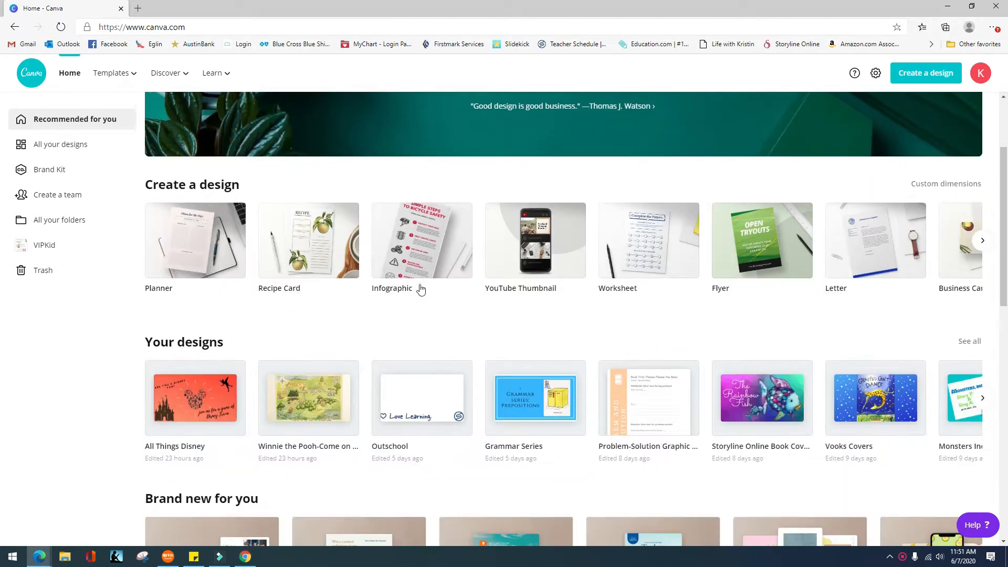
left_click(982, 396)
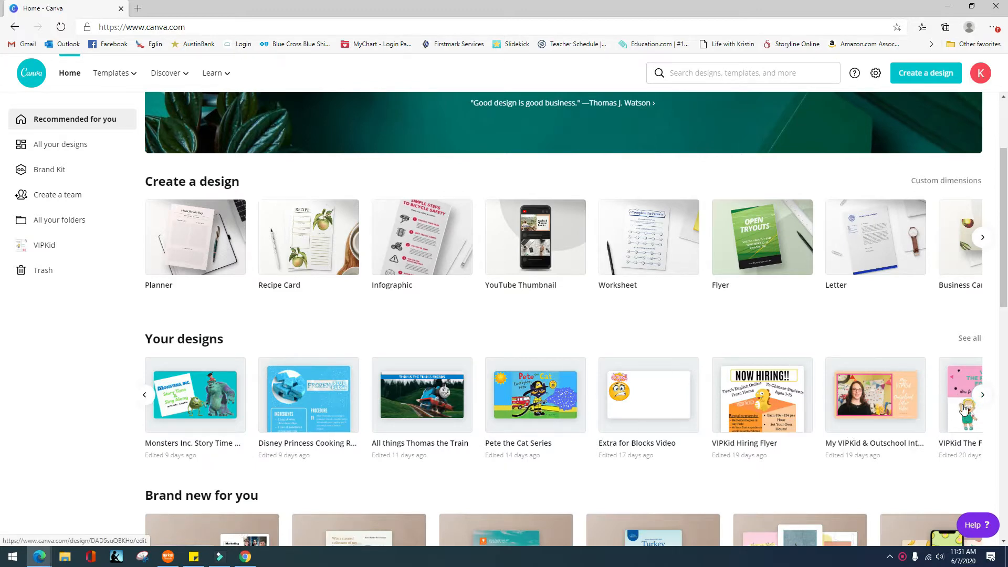
left_click(982, 395)
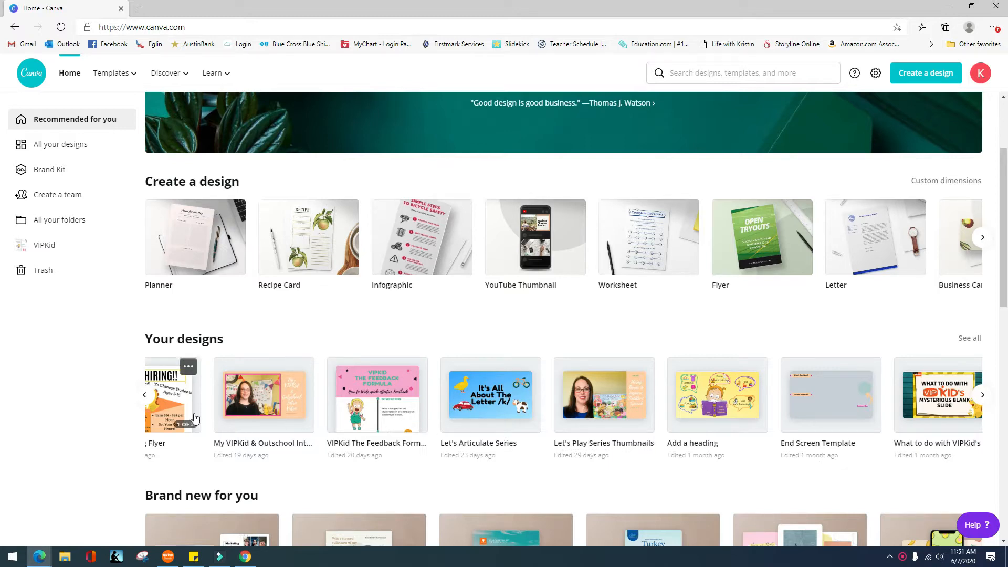
left_click(143, 399)
left_click(142, 399)
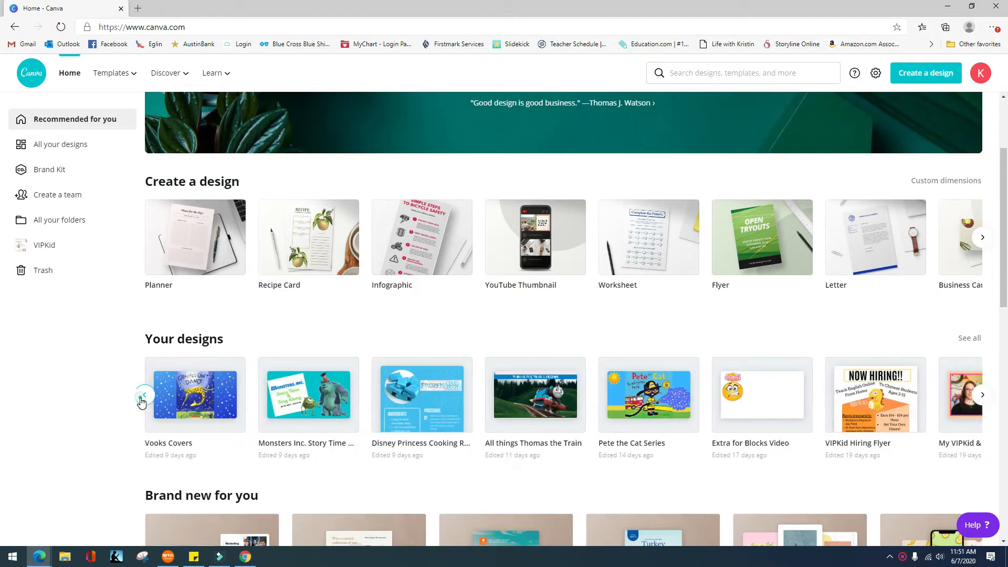
left_click(143, 399)
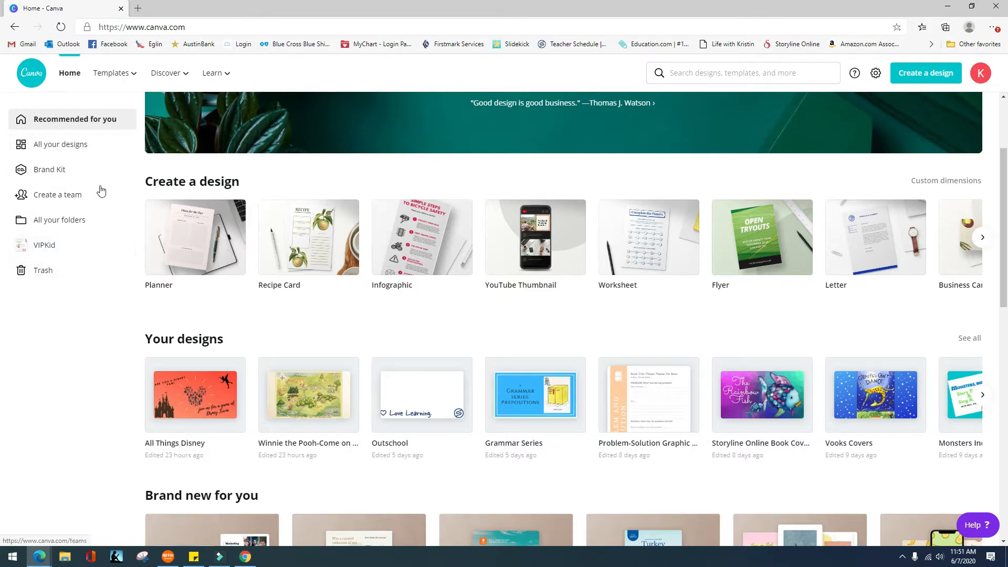
scroll(530, 213, "up", 3)
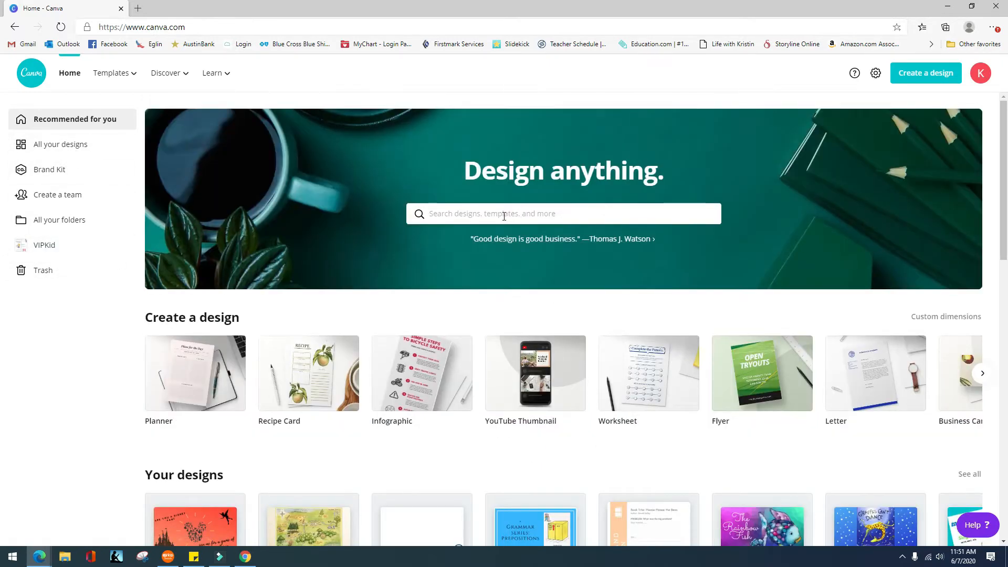
Search for the YouTube Thumbnail design type and open its template results.
left_click(504, 216)
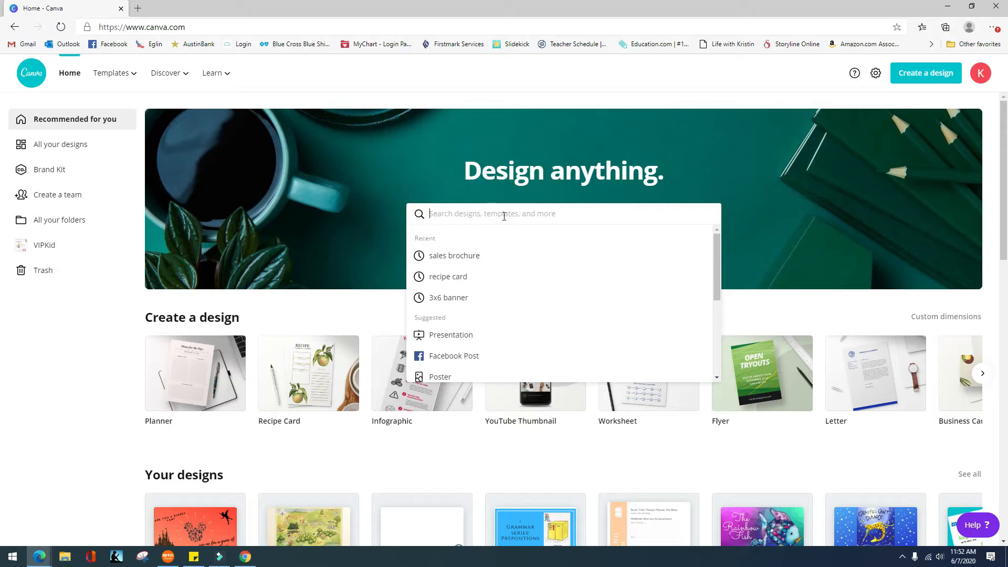
type("You")
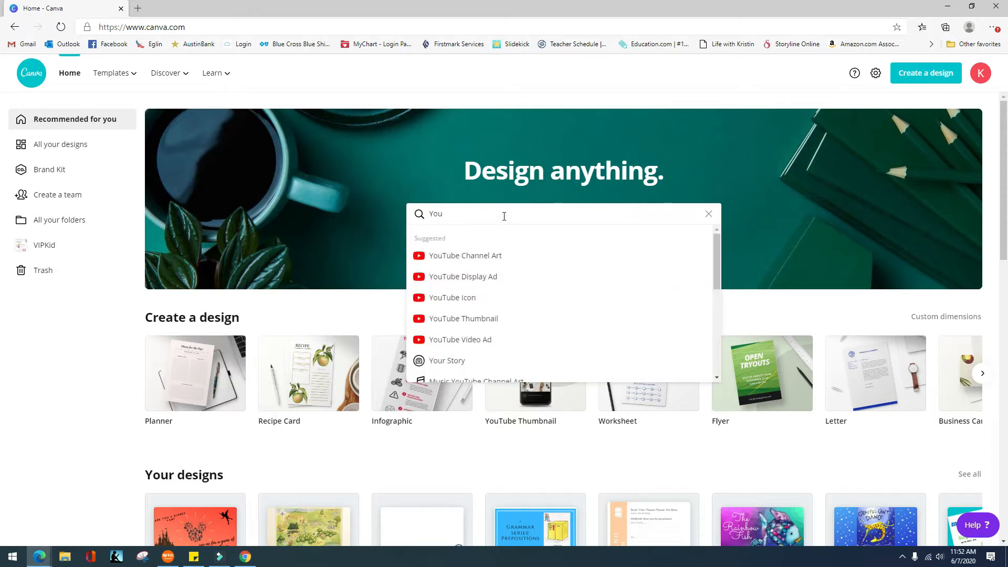
key("Down")
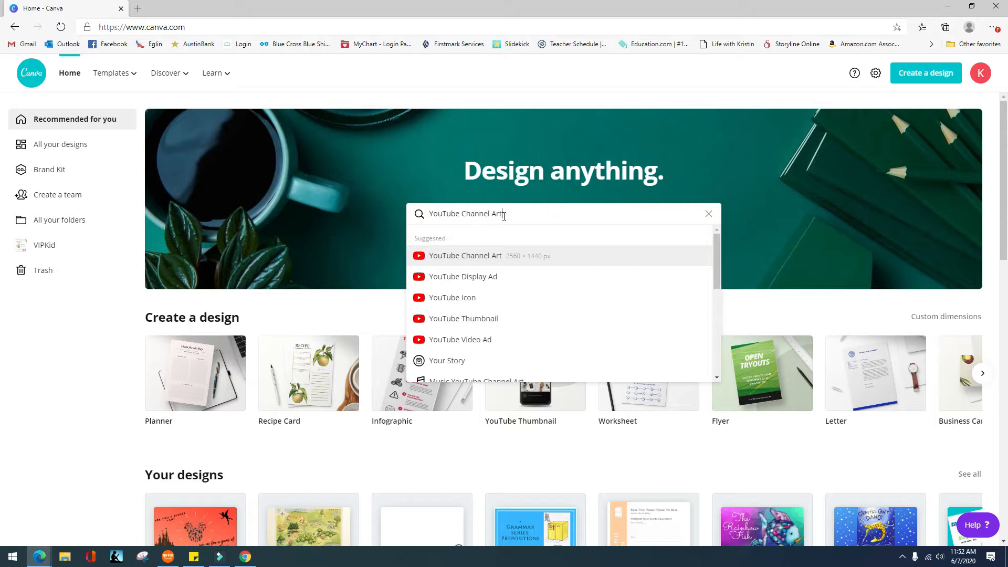
key("Down")
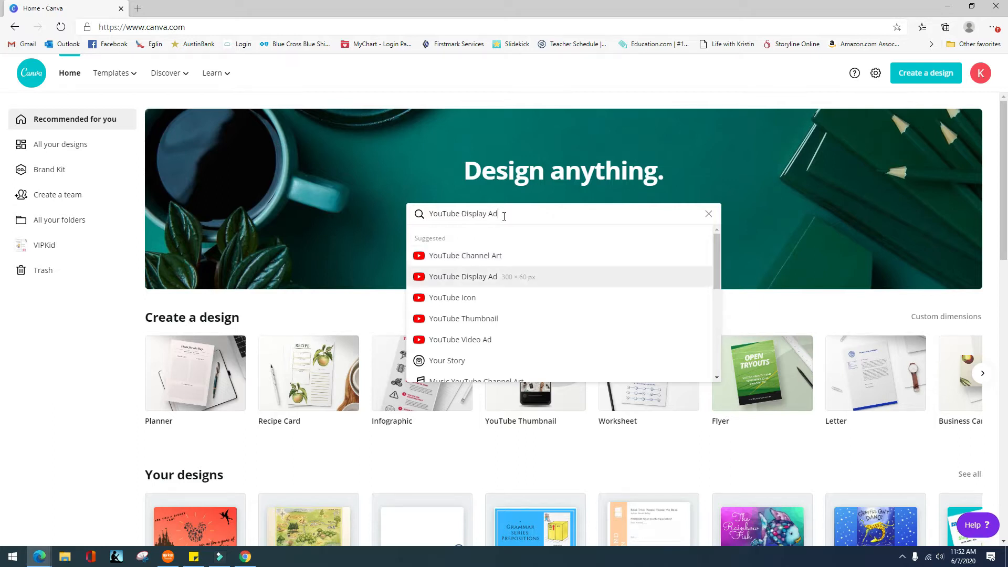
key("Down")
key("Down")
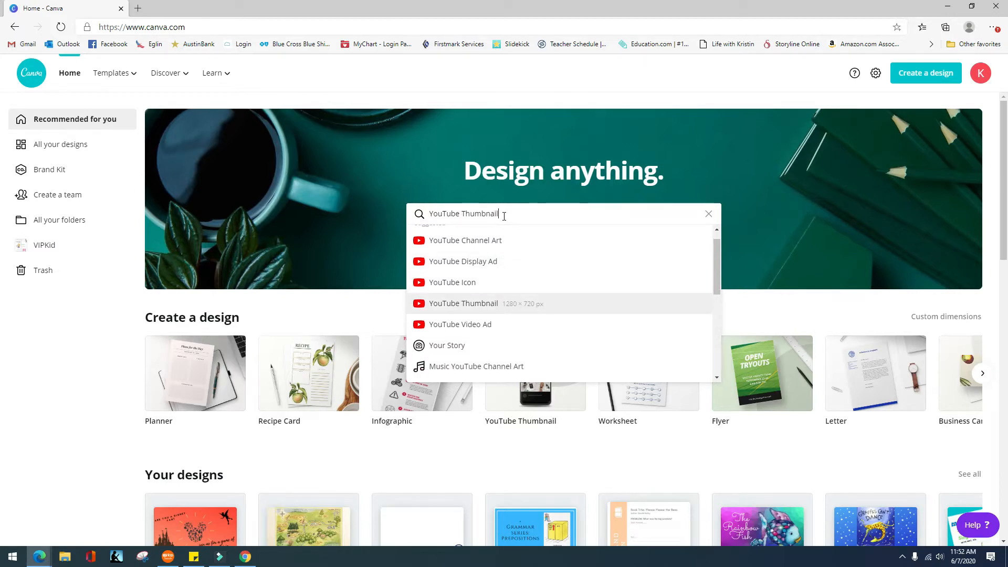
key("Return")
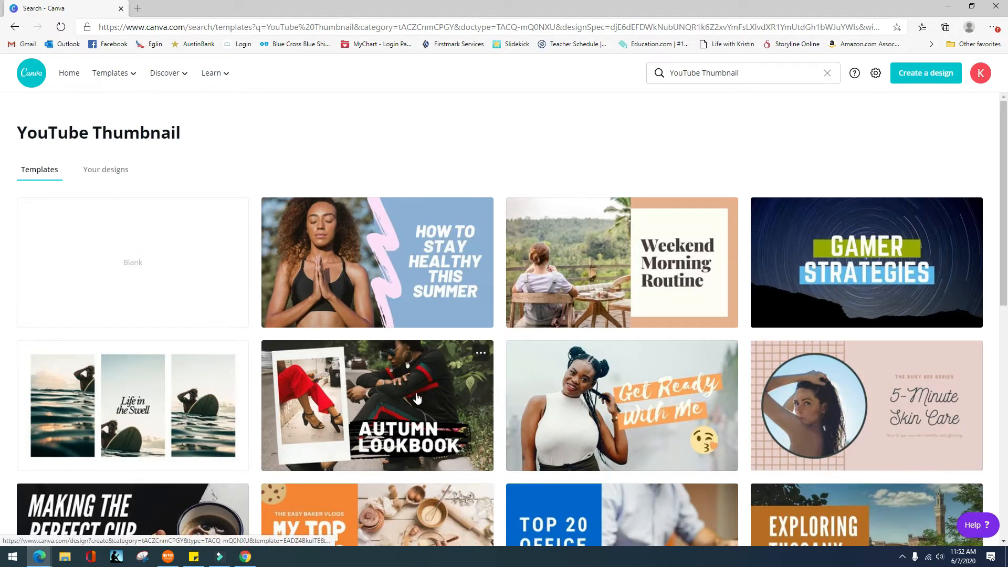
Browse the thumbnail templates and open the blue and green "This Week's Exercise Routine" template for editing.
scroll(931, 423, "down", 3)
scroll(931, 423, "down", 7)
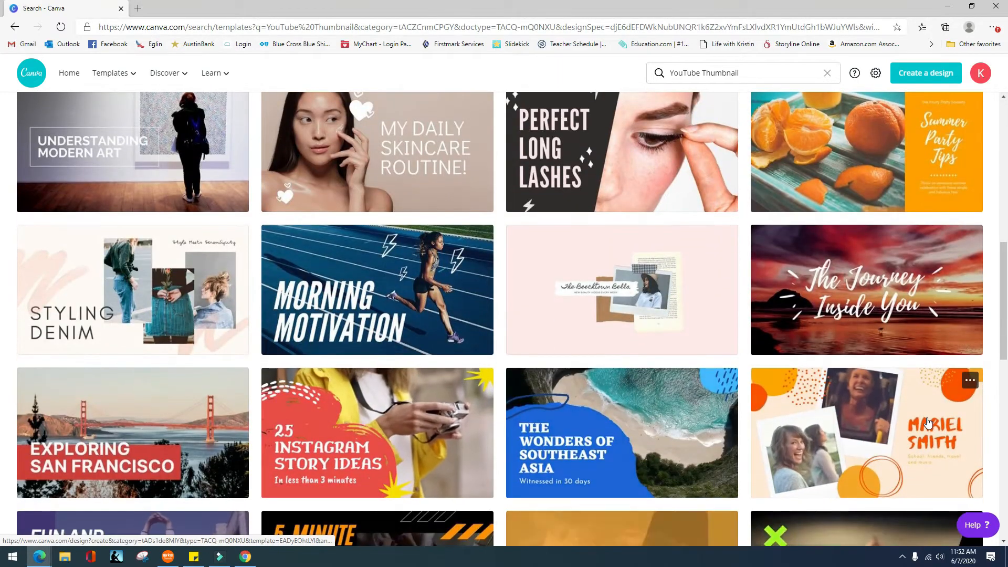
scroll(928, 423, "down", 8)
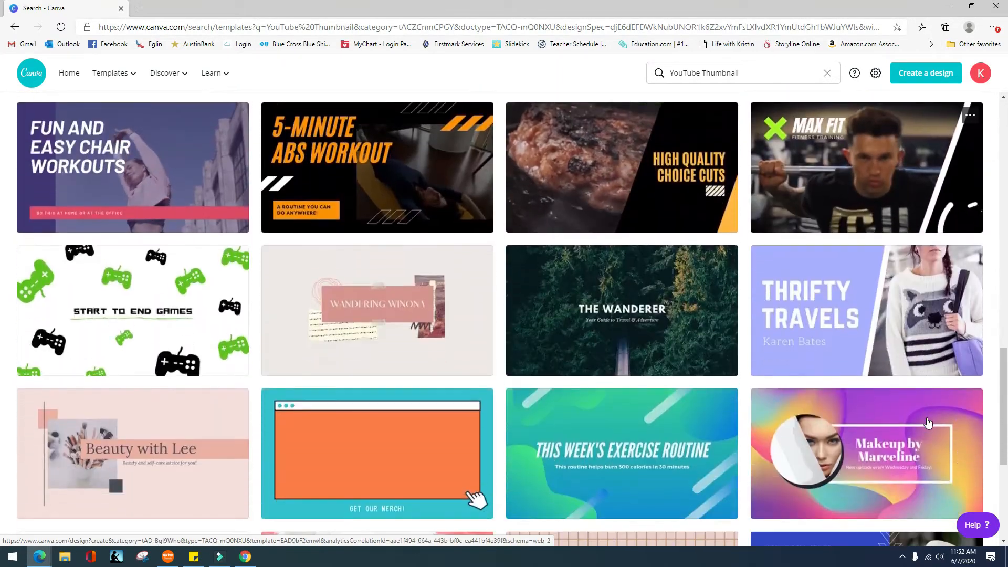
scroll(533, 427, "down", 5)
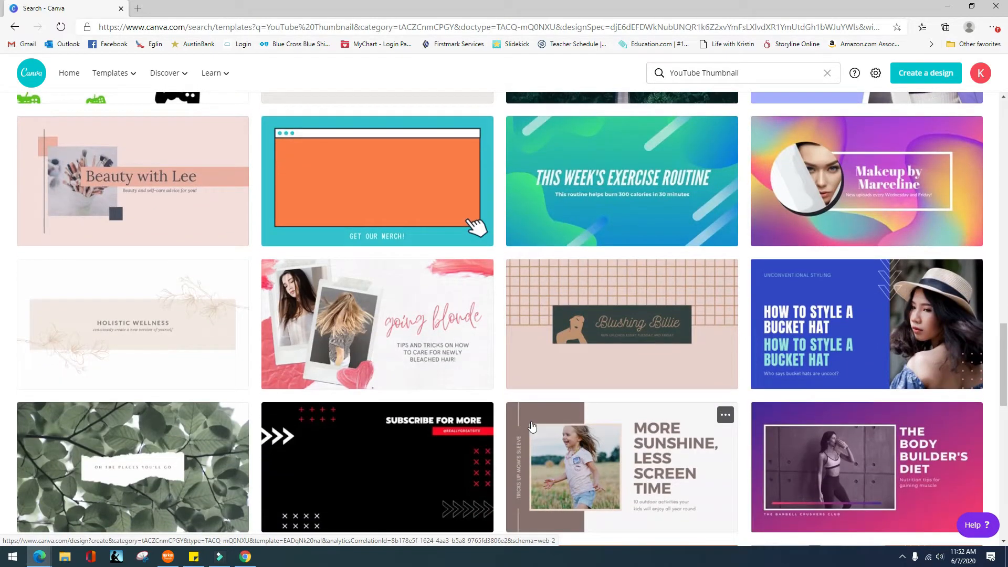
left_click(606, 193)
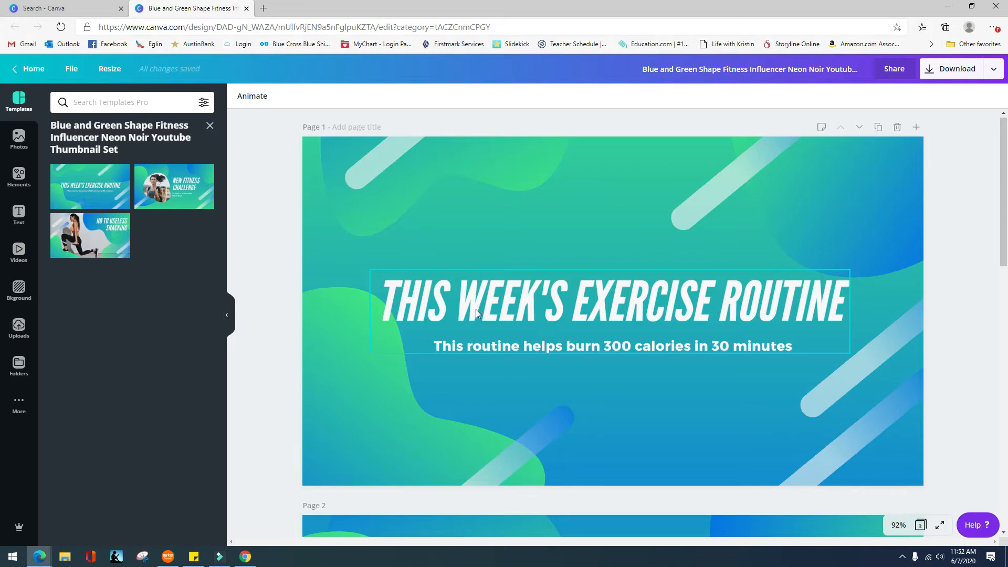
Clear the heading and the subtitle text in the text group on page 1.
left_click(453, 308)
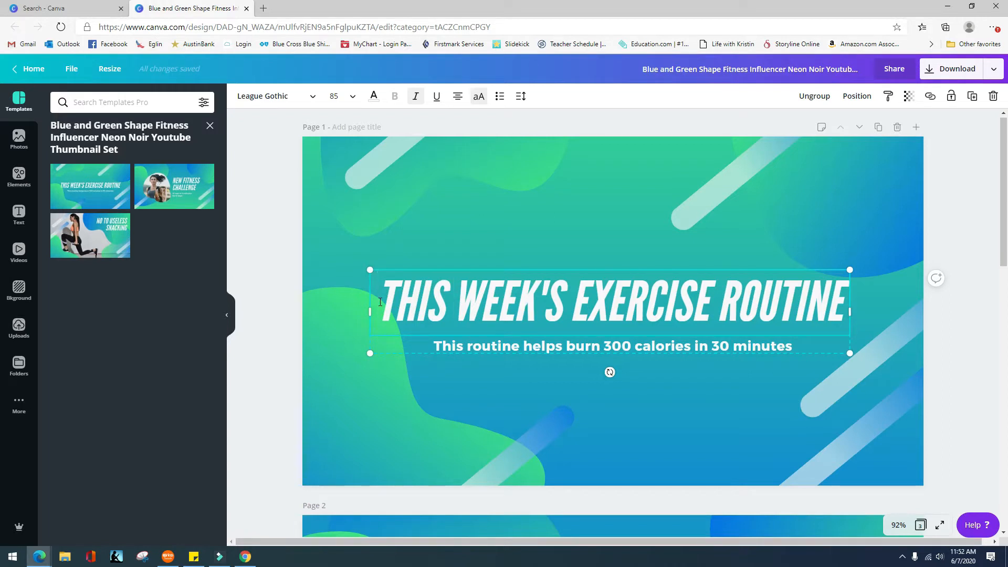
left_click_drag(380, 302, 839, 315)
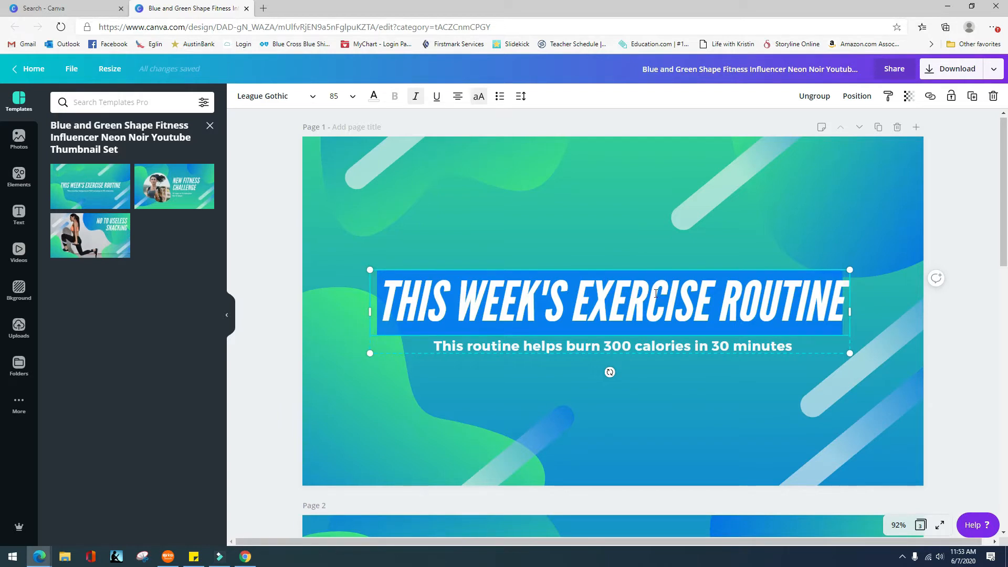
key("BackSpace")
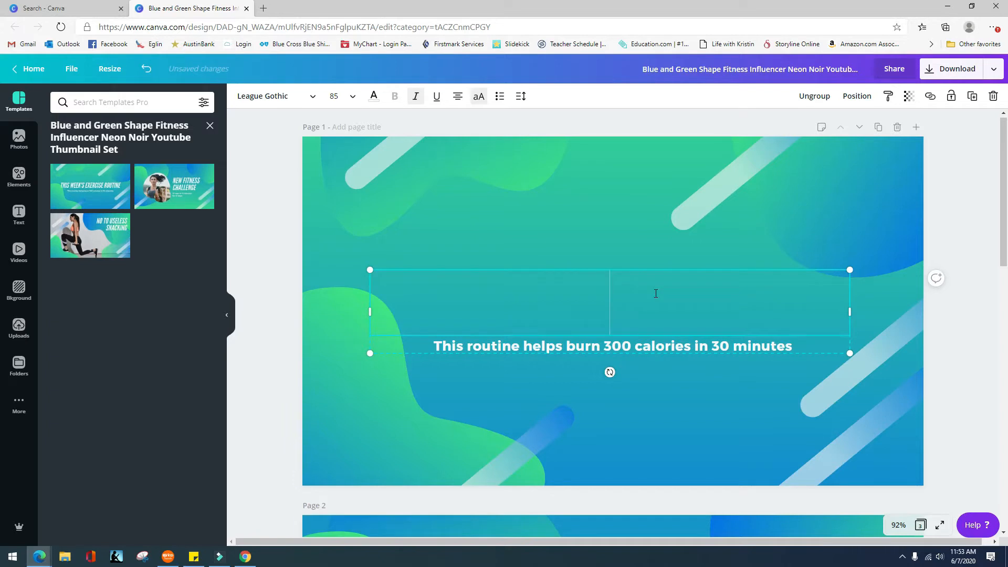
left_click(425, 347)
left_click(427, 346)
left_click(503, 344)
triple_click(429, 347)
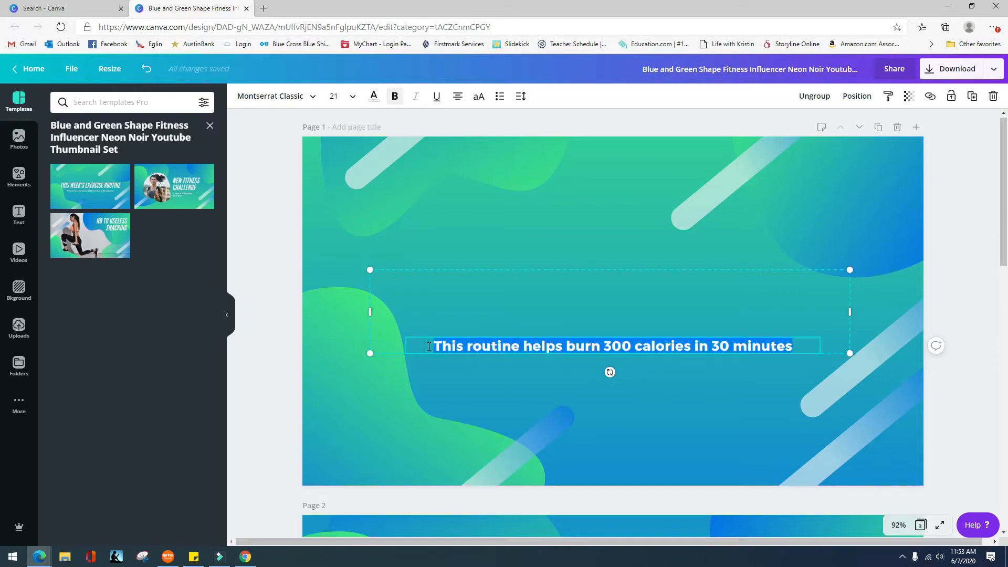
key("BackSpace")
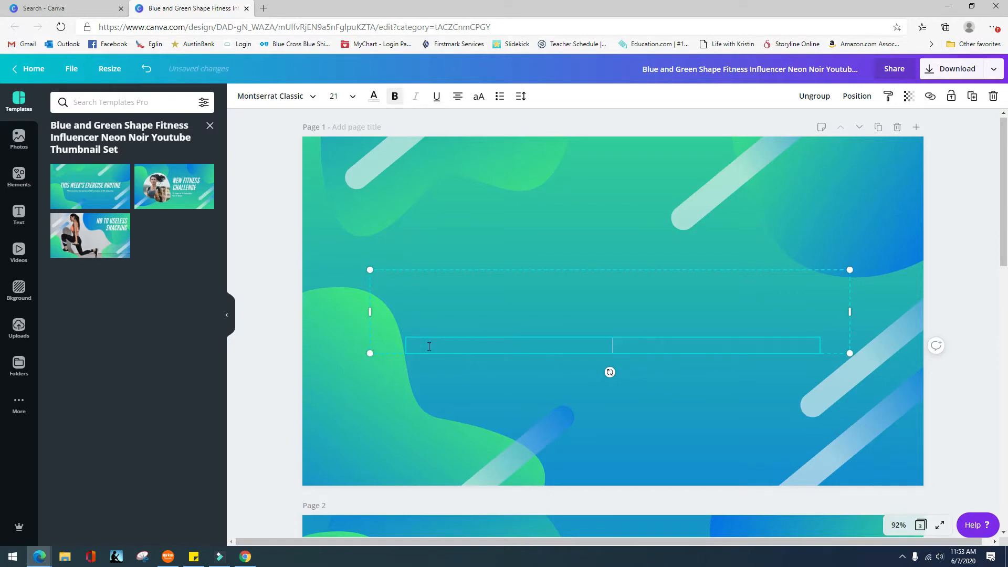
Enter "MY FIRST 90 EARNINGS WITH VIPKID" as the heading on page 1.
left_click(500, 299)
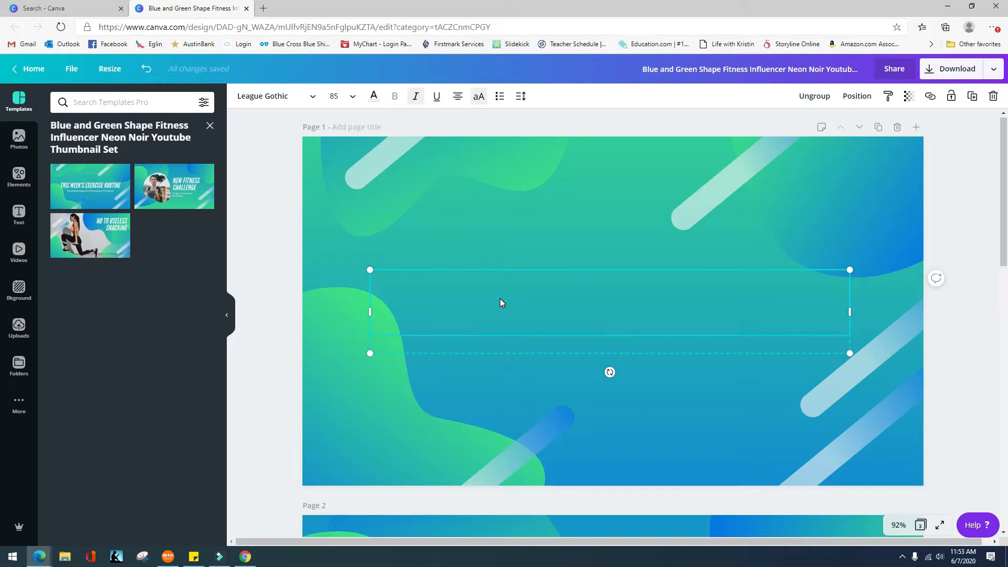
left_click(503, 304)
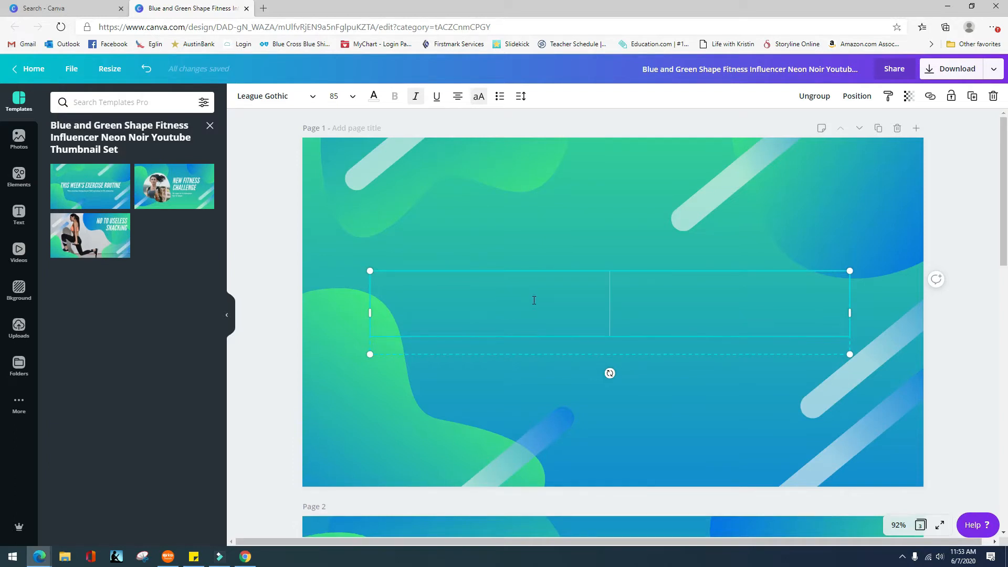
type("MY FIRST 90 EARNINGS")
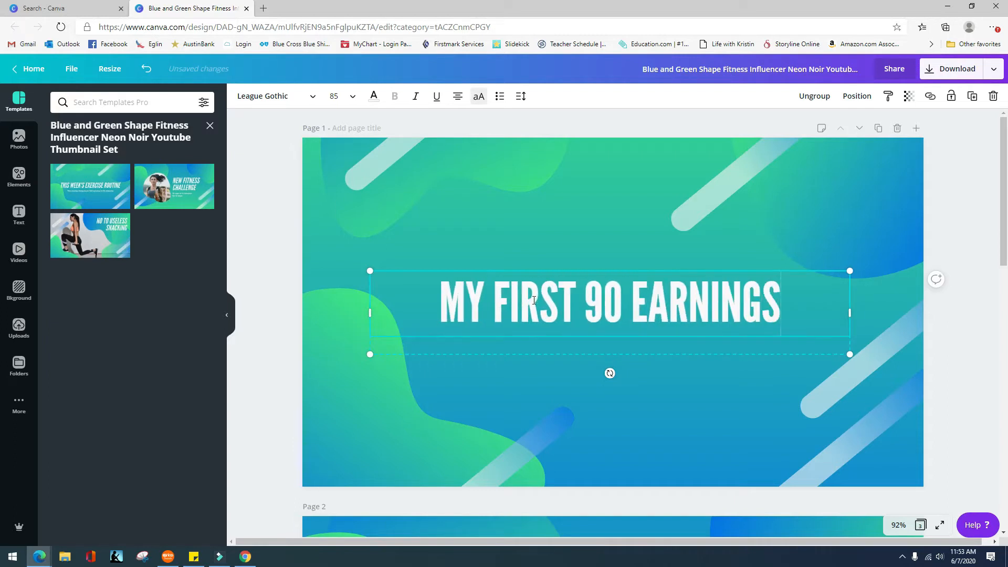
type(" WITH ")
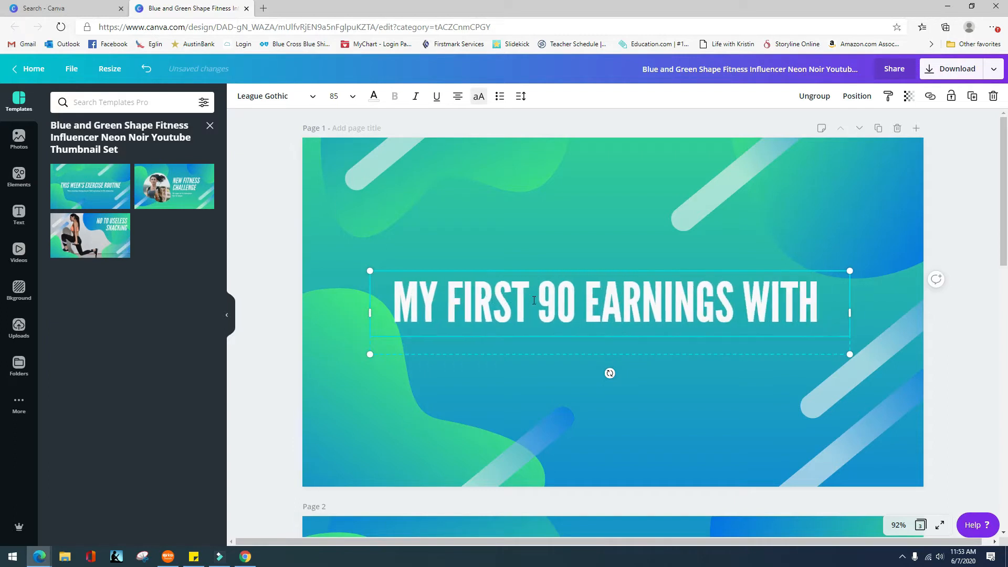
type("VIPKI")
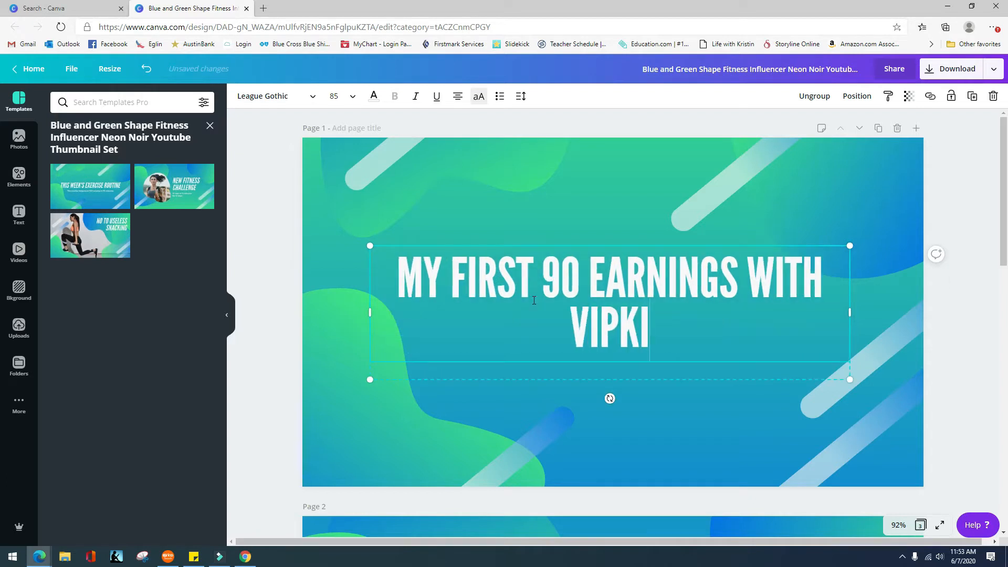
type("D")
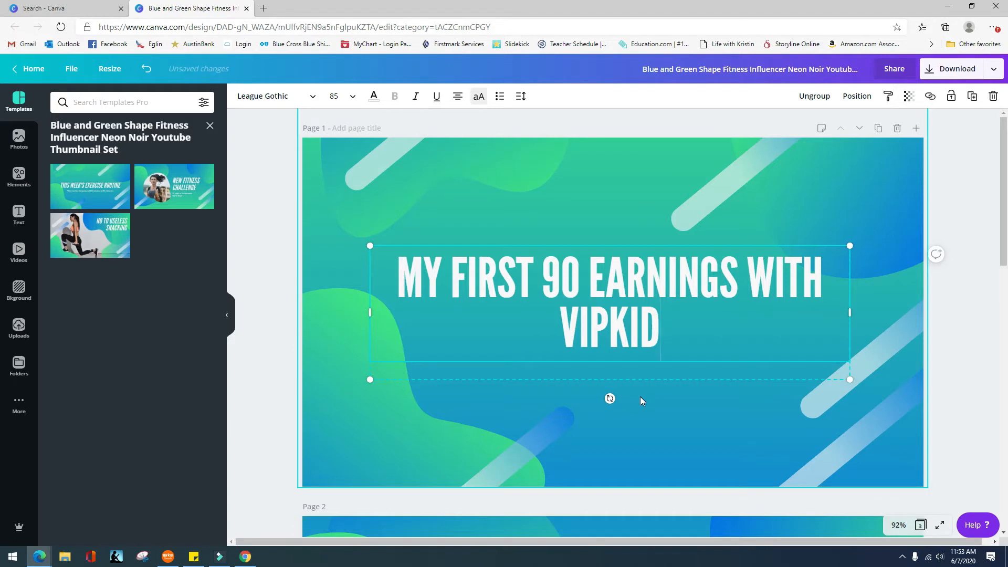
key("Return")
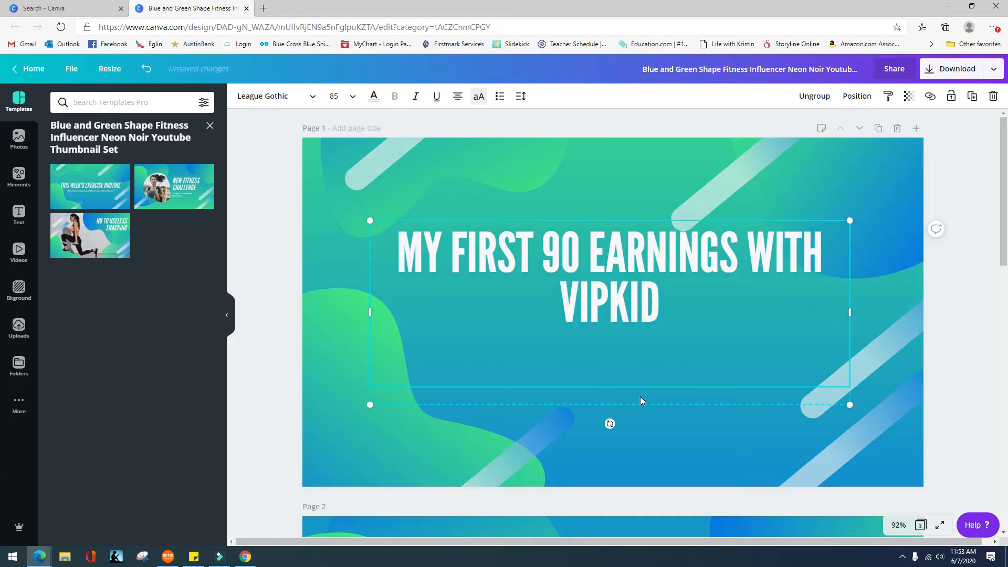
key("BackSpace")
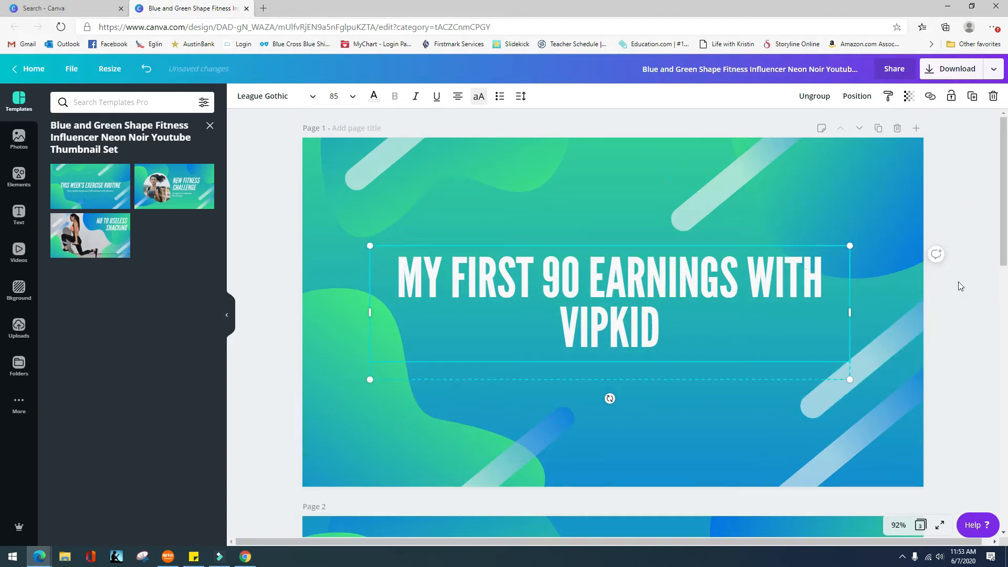
left_click(978, 342)
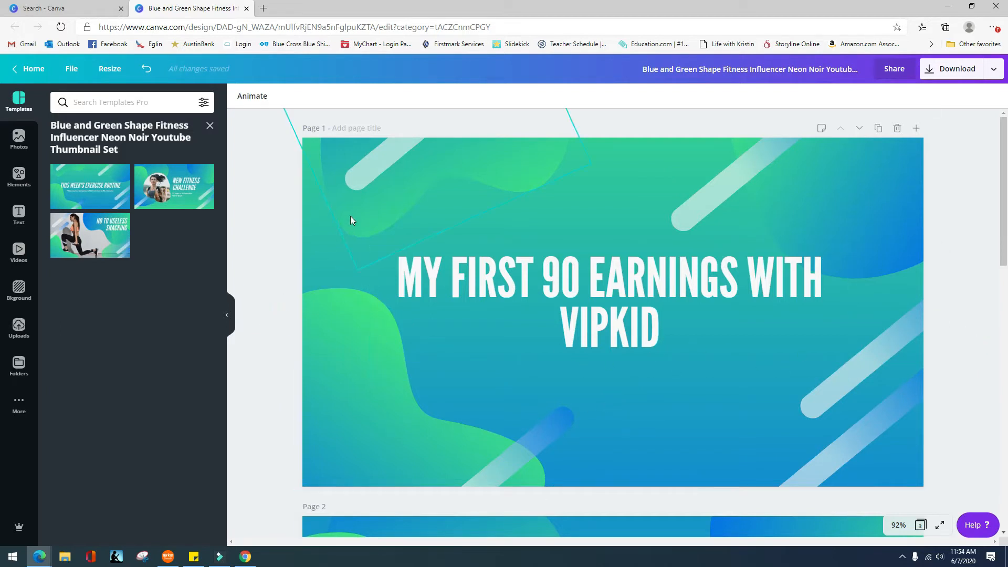
Change the green of page 1's background gradient to the light peach brand color.
left_click(334, 259)
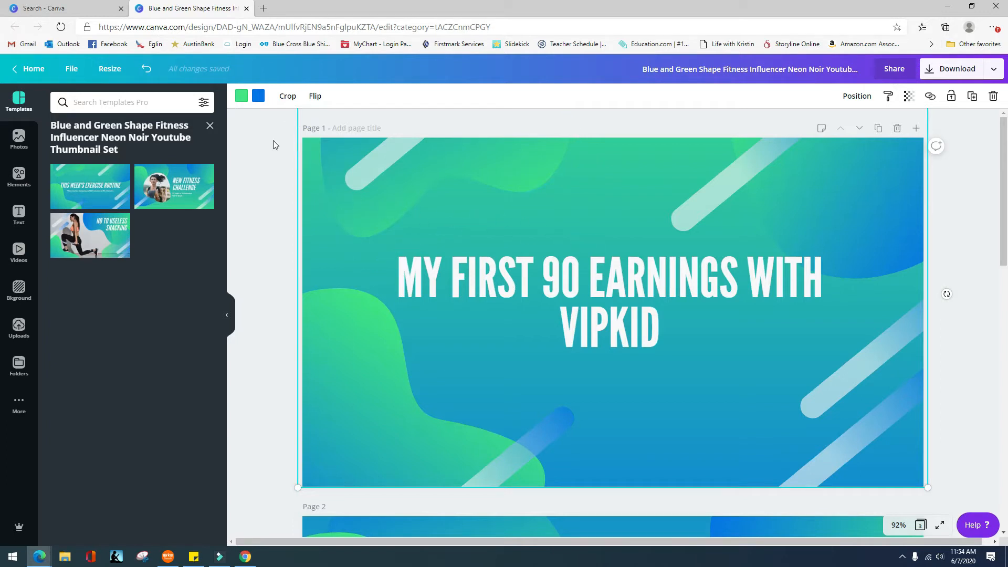
left_click(485, 282)
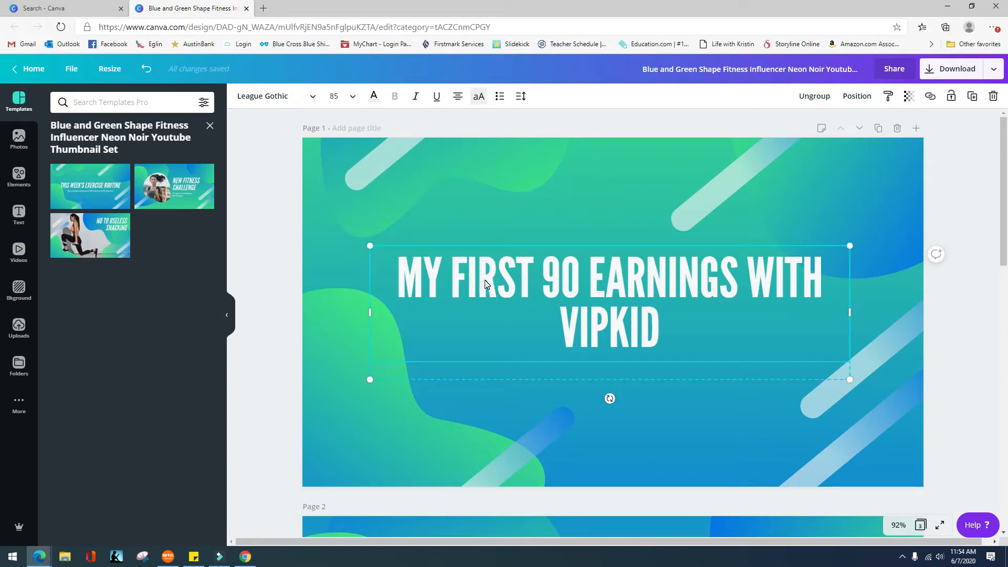
left_click(573, 227)
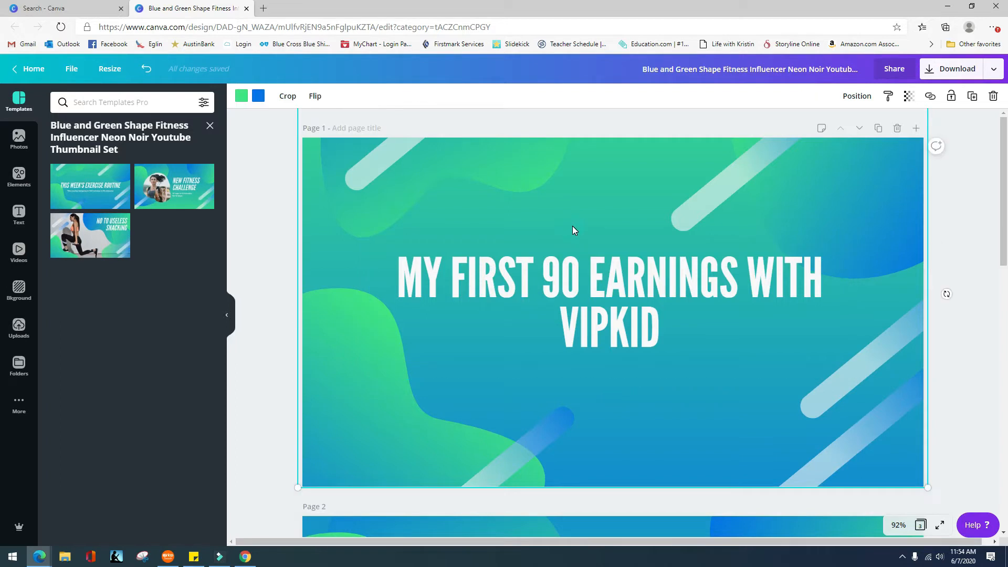
left_click(242, 96)
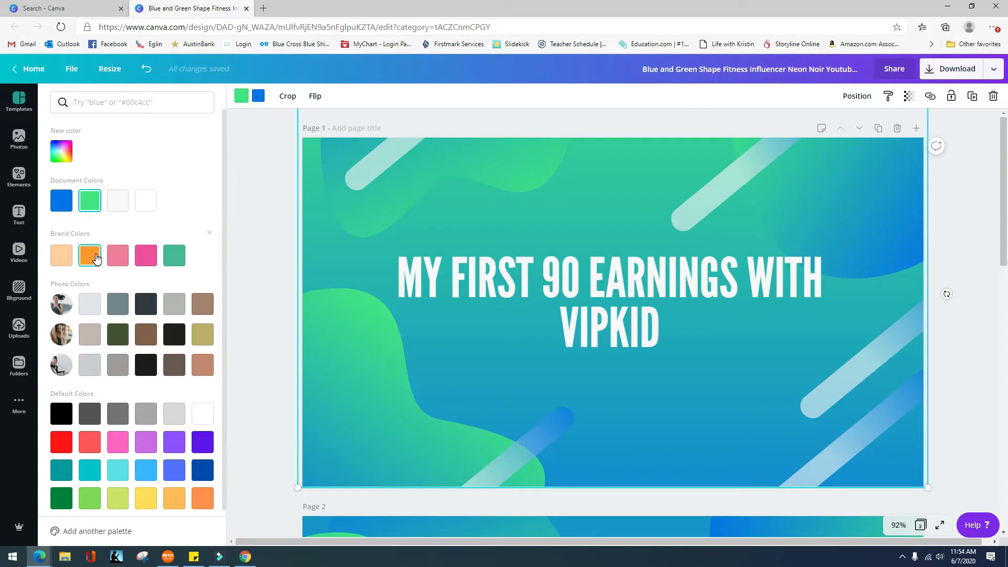
left_click(63, 255)
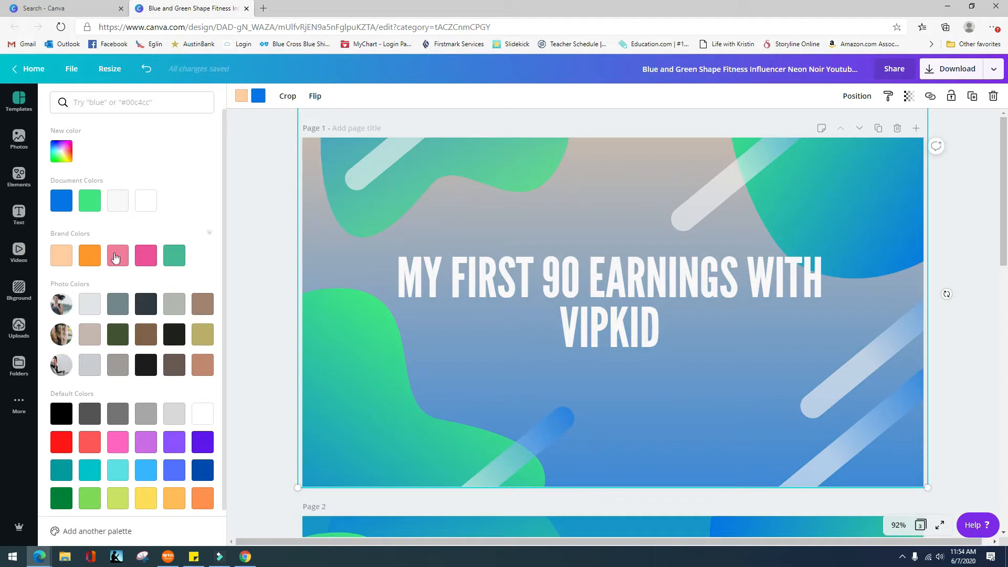
Change the background gradient's blue to the orange brand color and recolor the upper-left blob with the light and dark pink brand colors.
left_click(95, 263)
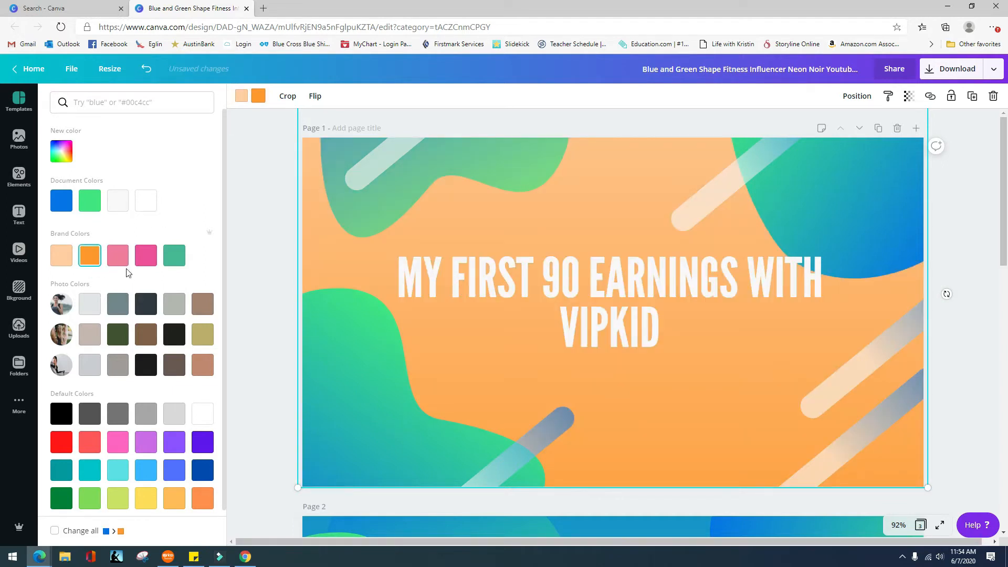
left_click(417, 194)
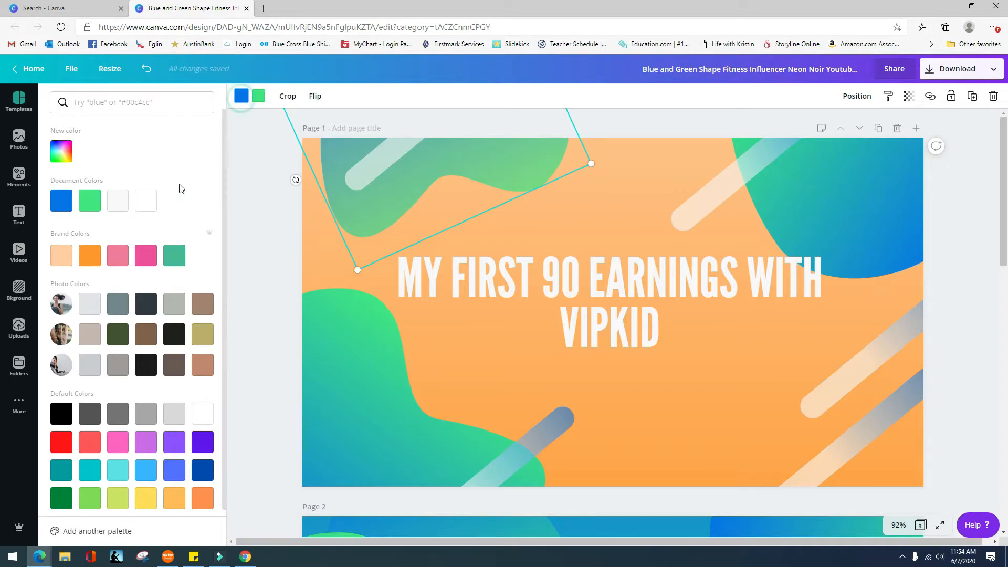
left_click(121, 262)
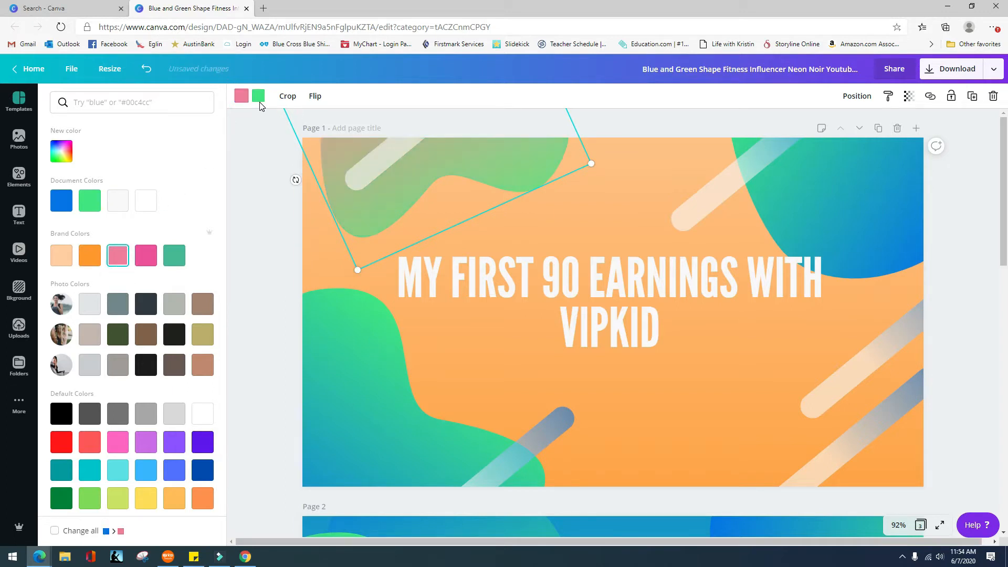
left_click(148, 256)
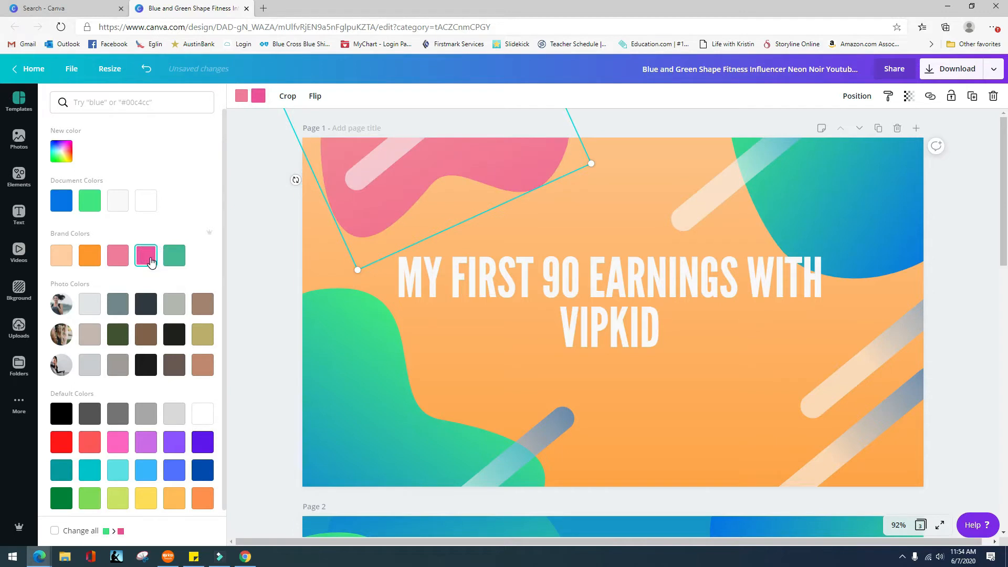
Recolor the upper-right blob's gradient on page 1 from green and blue to the light pink and dark pink brand colors.
left_click(873, 207)
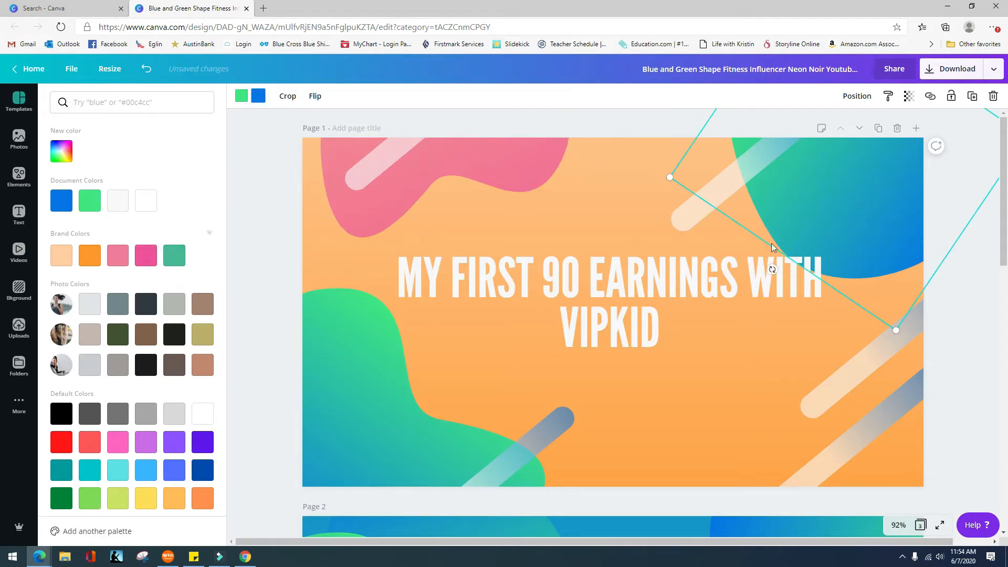
left_click(126, 251)
left_click(259, 96)
left_click(146, 255)
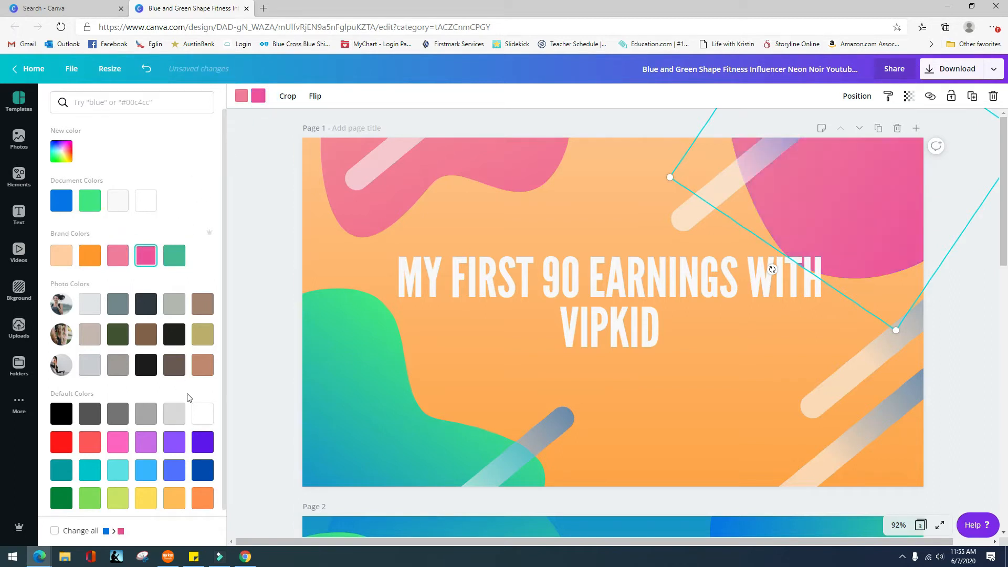
Recolor the lower-left blob's gradient on page 1 with light pink in place of blue and dark pink in place of green.
left_click(347, 408)
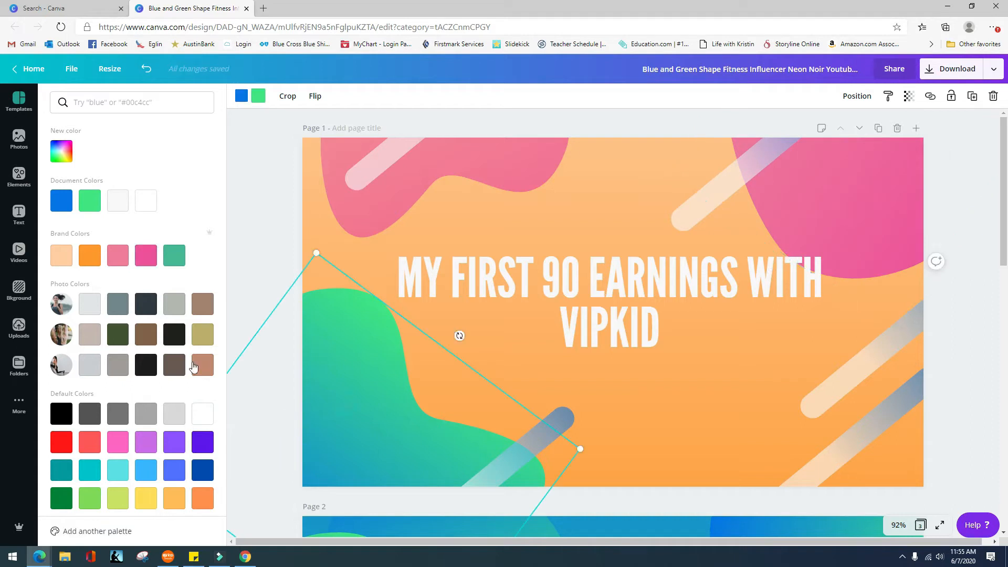
left_click(246, 97)
left_click(117, 255)
left_click(258, 96)
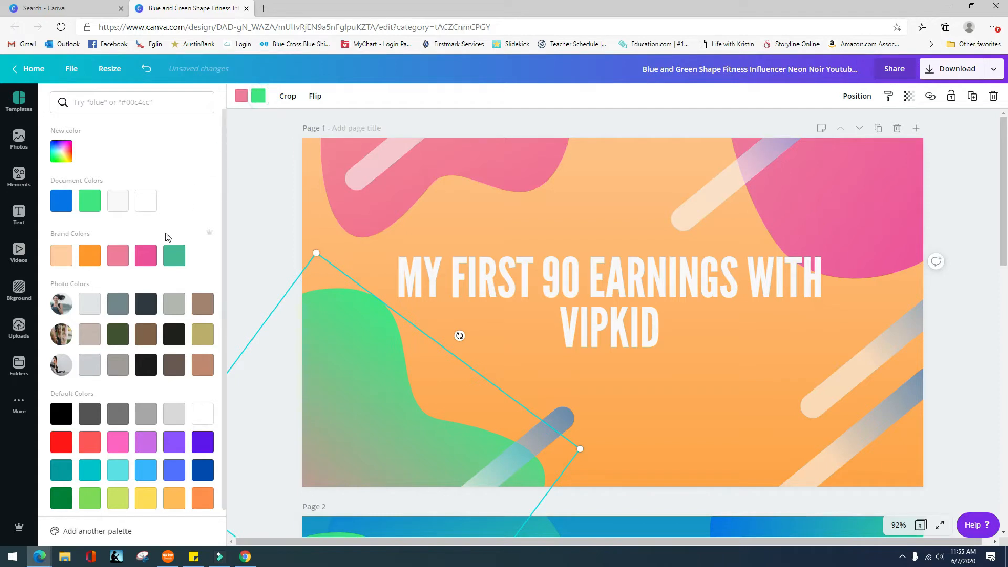
left_click(150, 253)
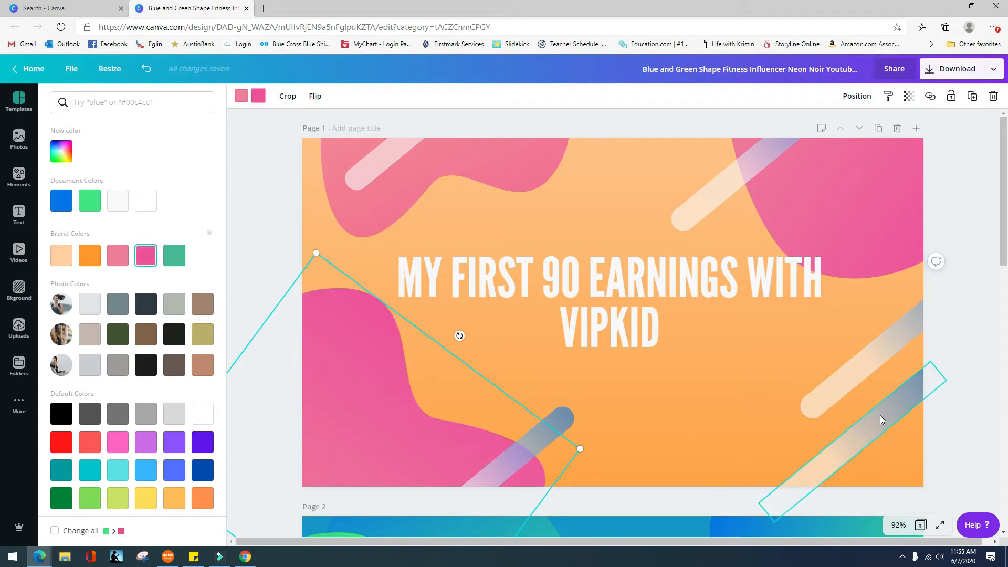
Change the blue of the two diagonal stripes along page 1's upper edge to the green brand color.
left_click(380, 156)
left_click(242, 97)
left_click(174, 258)
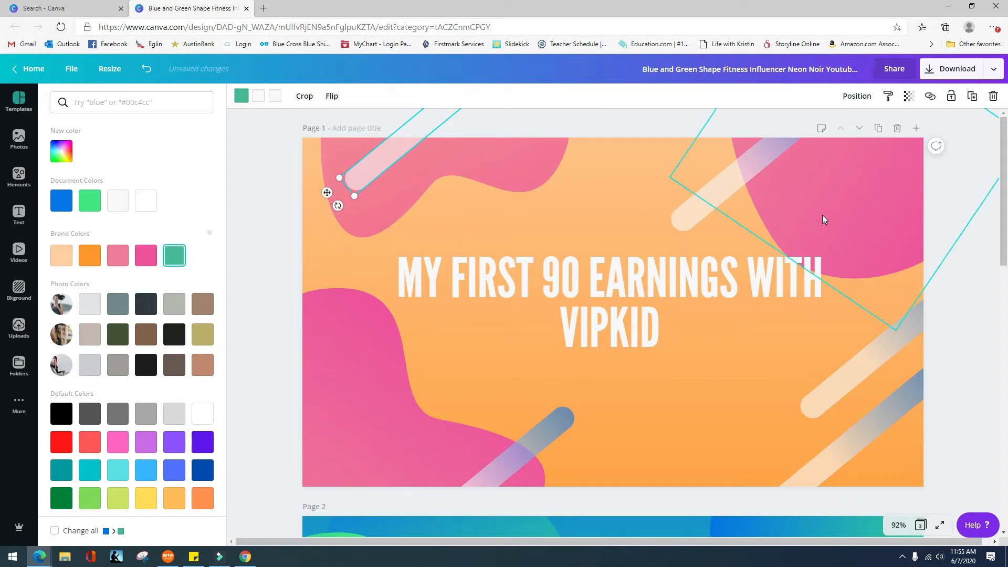
left_click(740, 178)
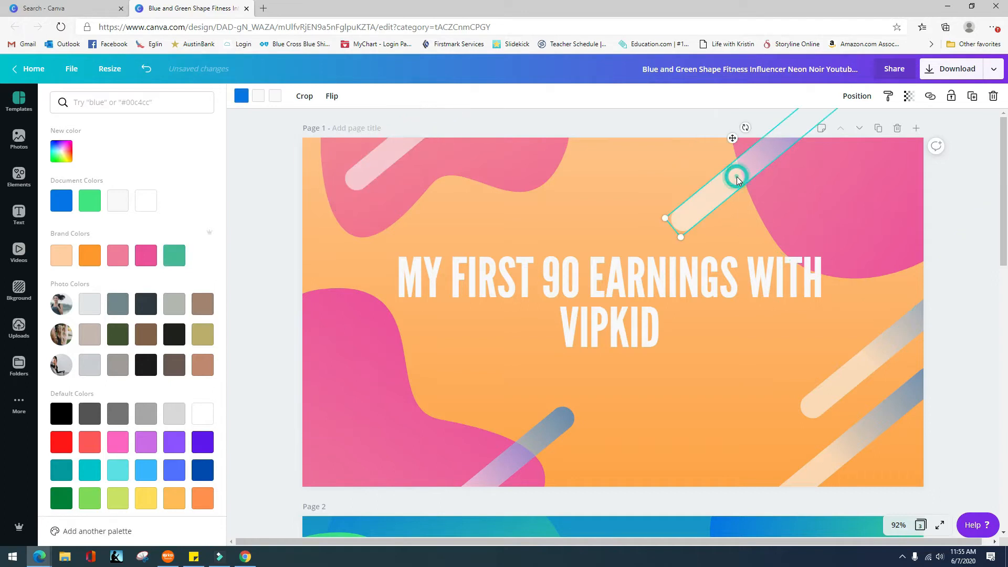
left_click(241, 95)
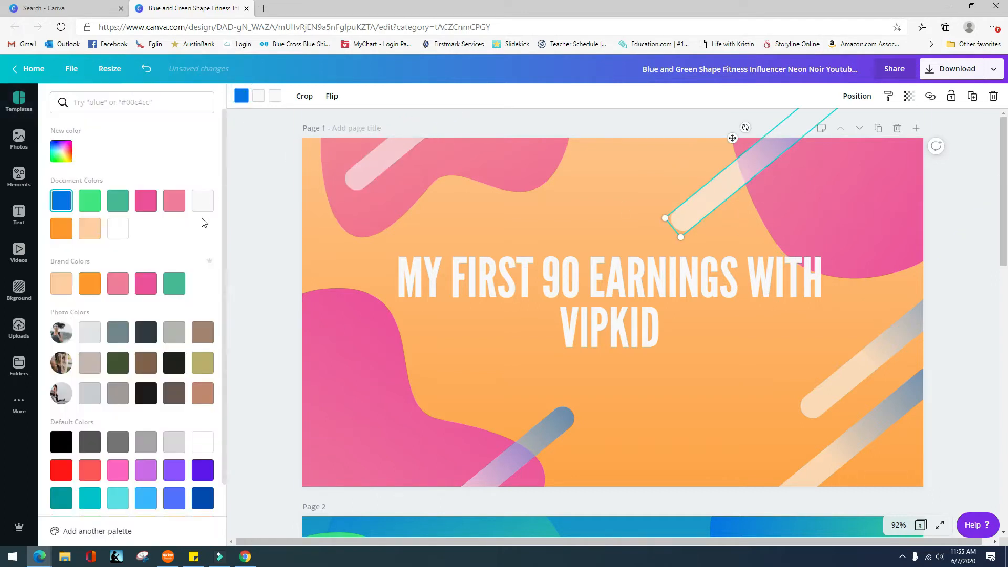
left_click(174, 284)
Change the blue of the three diagonal stripes in page 1's lower half to the green brand color.
left_click(559, 419)
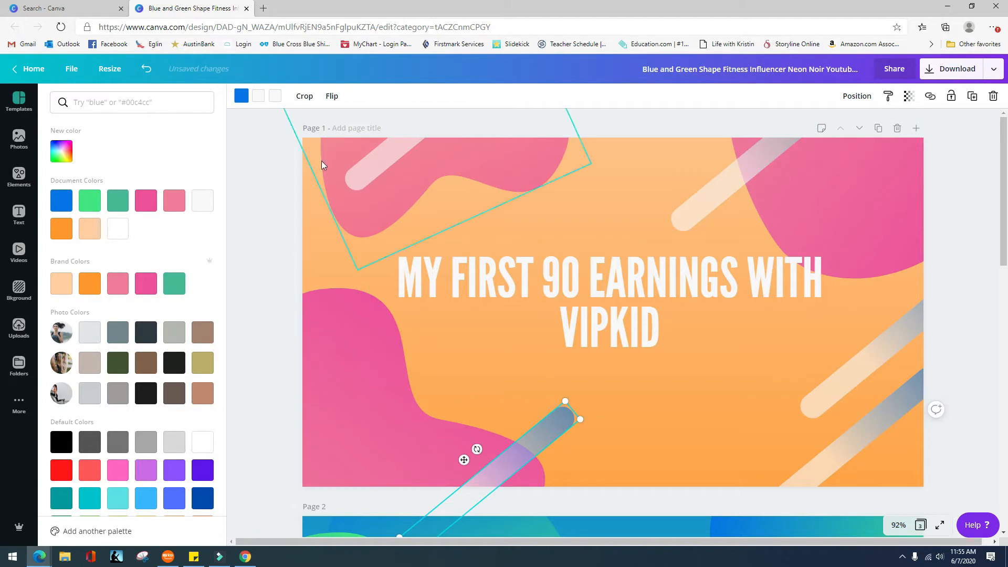
left_click(241, 95)
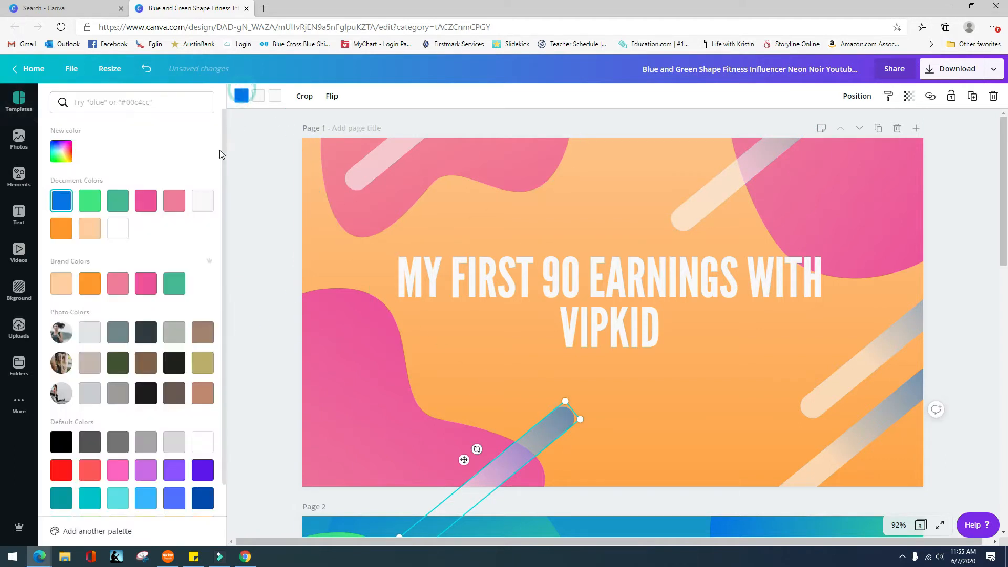
left_click(174, 284)
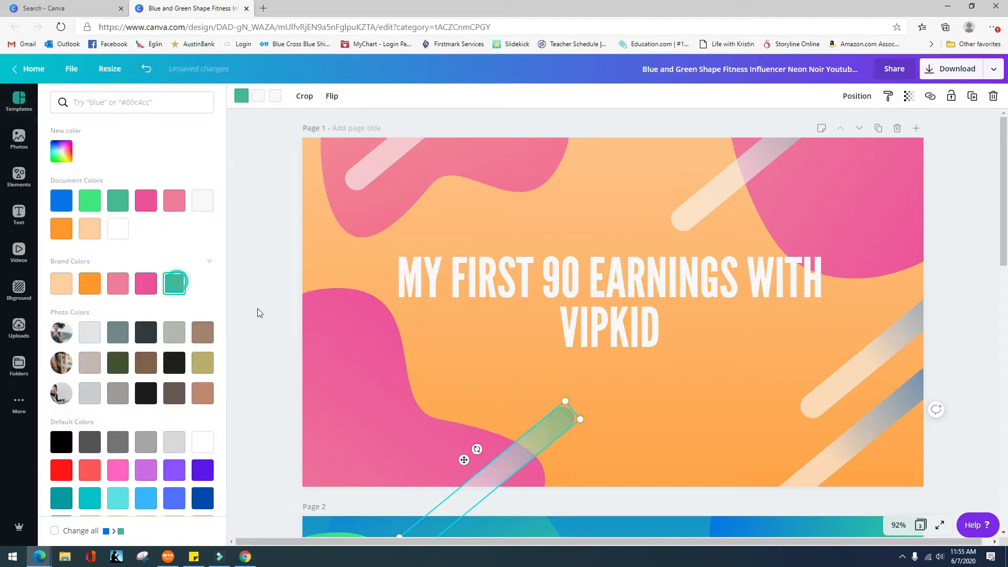
left_click(865, 363)
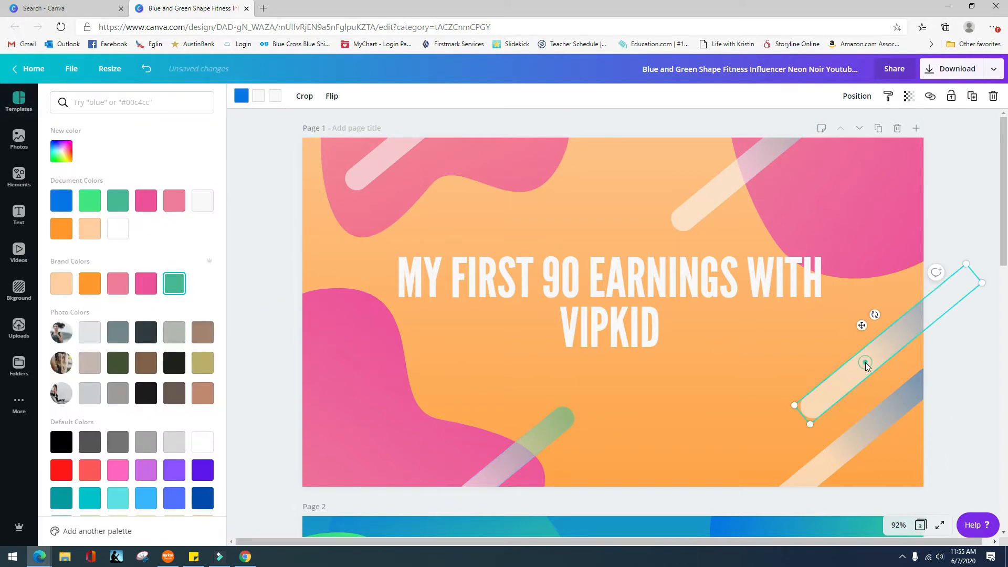
left_click(175, 284)
left_click(867, 418)
left_click(174, 284)
left_click(707, 376)
left_click(699, 414)
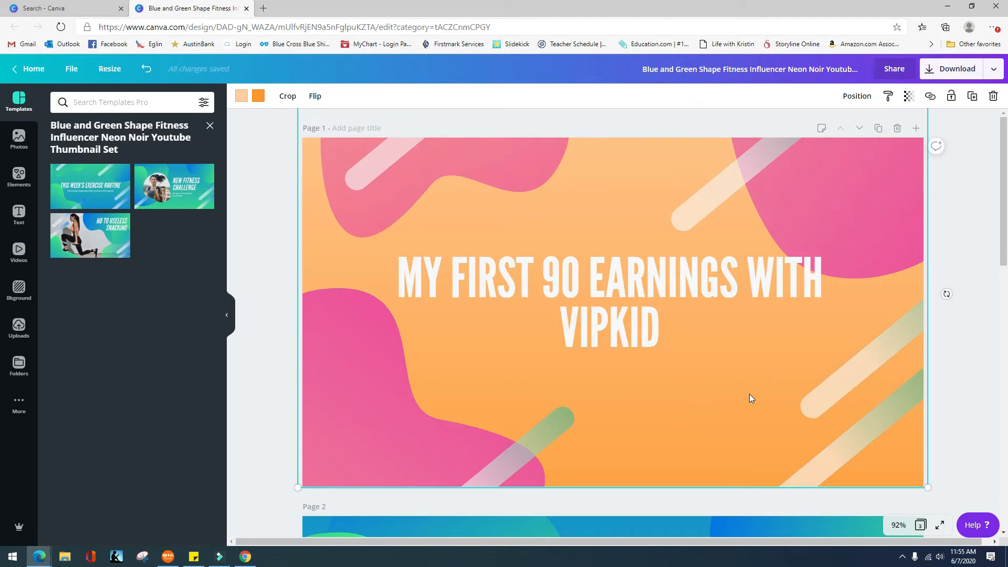
left_click(959, 372)
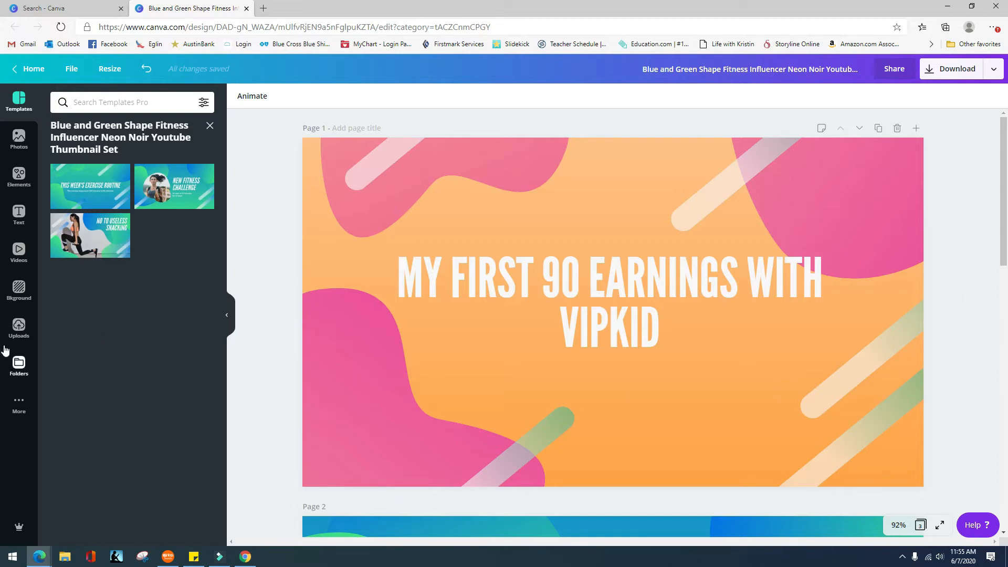
Find the pink and orange watercolor apple among the uploaded images and add it to page 1.
left_click(18, 329)
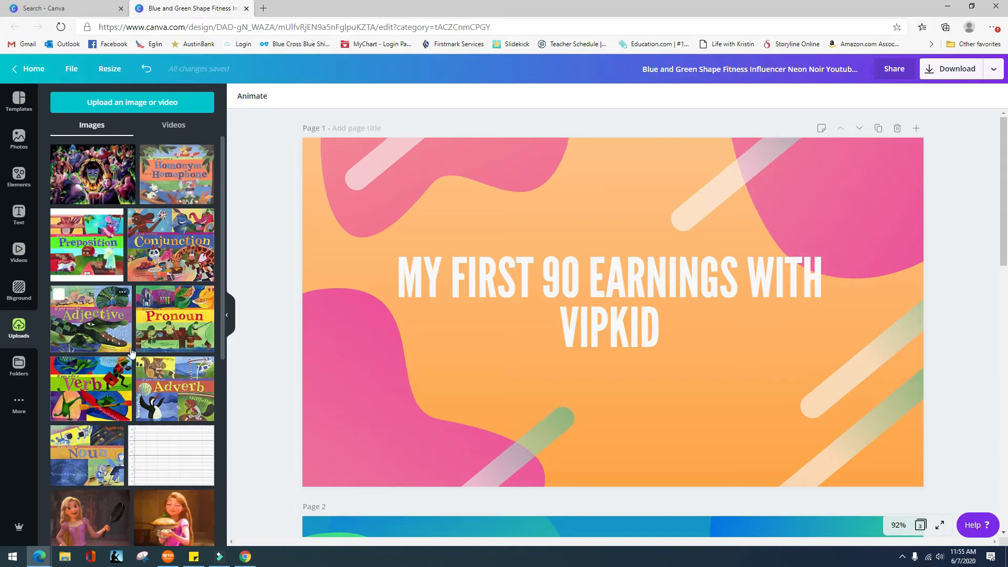
scroll(151, 311, "down", 20)
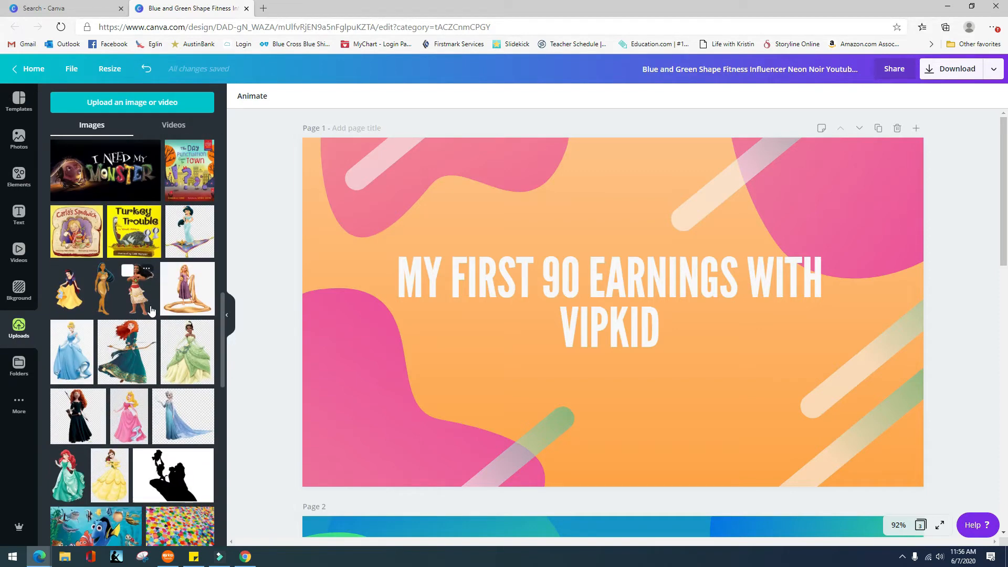
scroll(151, 311, "down", 15)
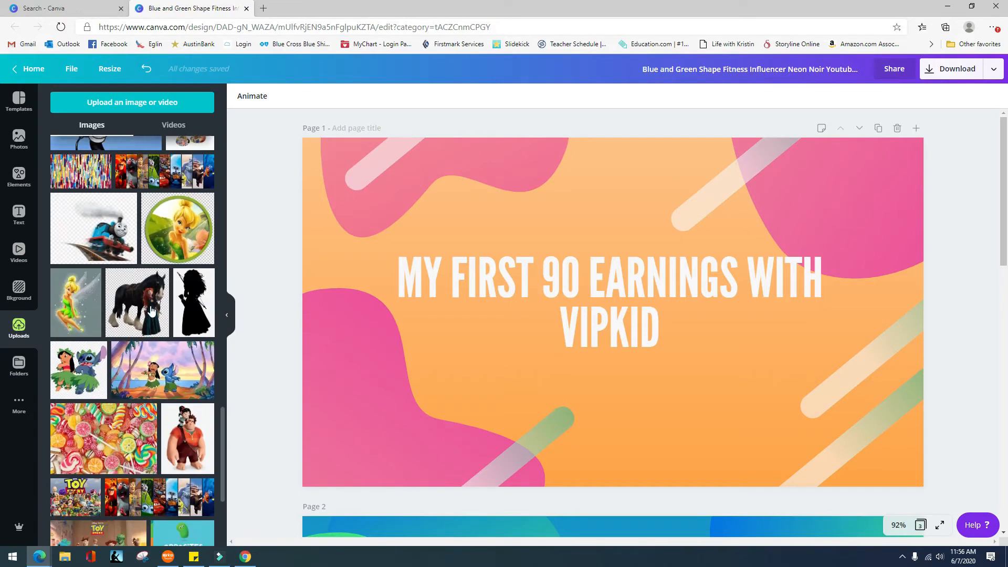
scroll(151, 311, "down", 15)
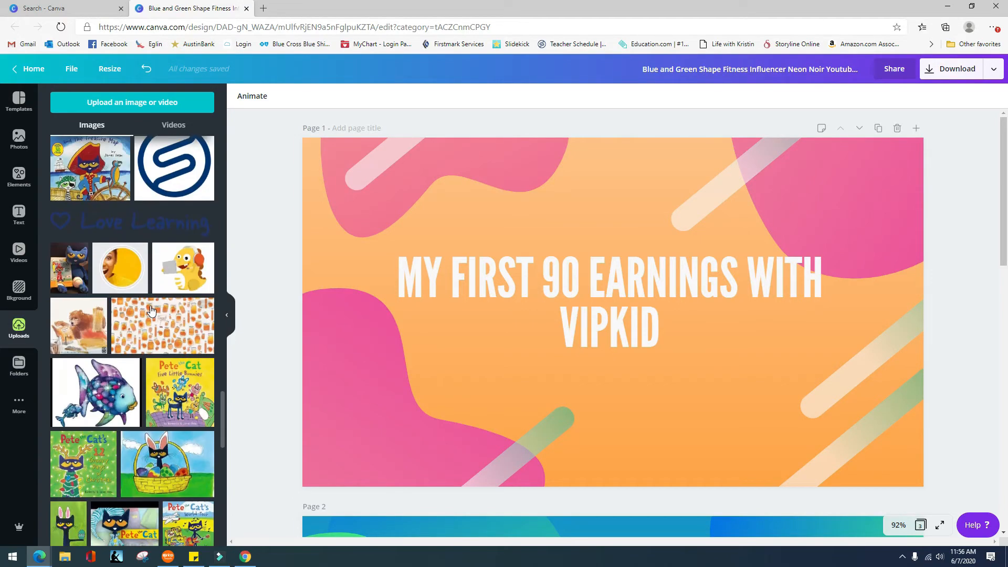
scroll(151, 311, "down", 15)
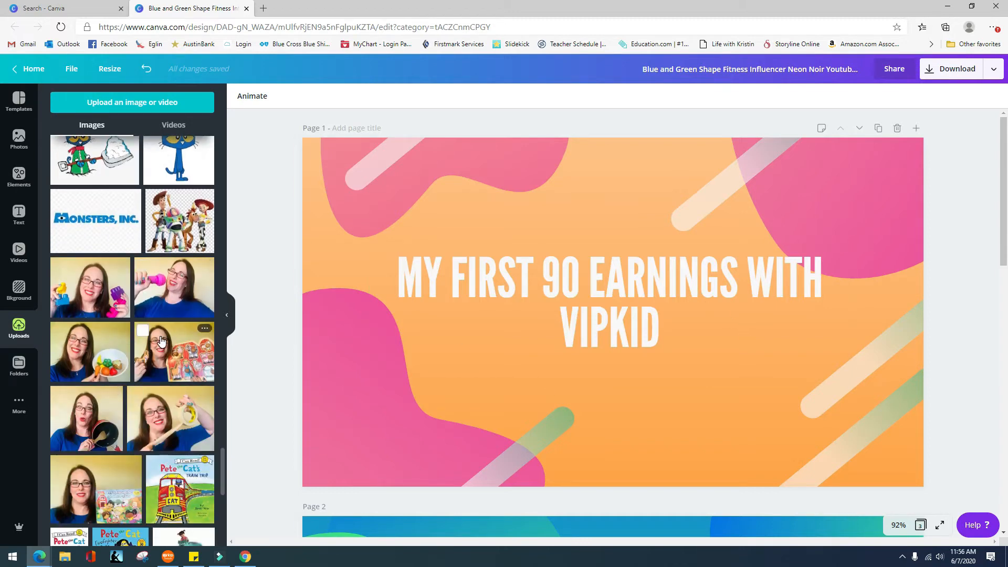
scroll(161, 342, "down", 15)
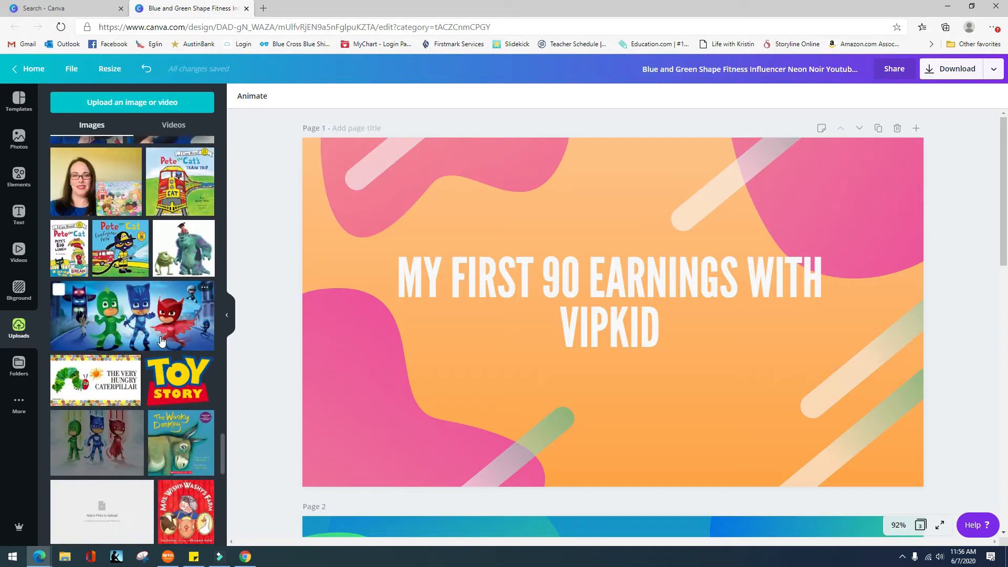
scroll(162, 341, "down", 1)
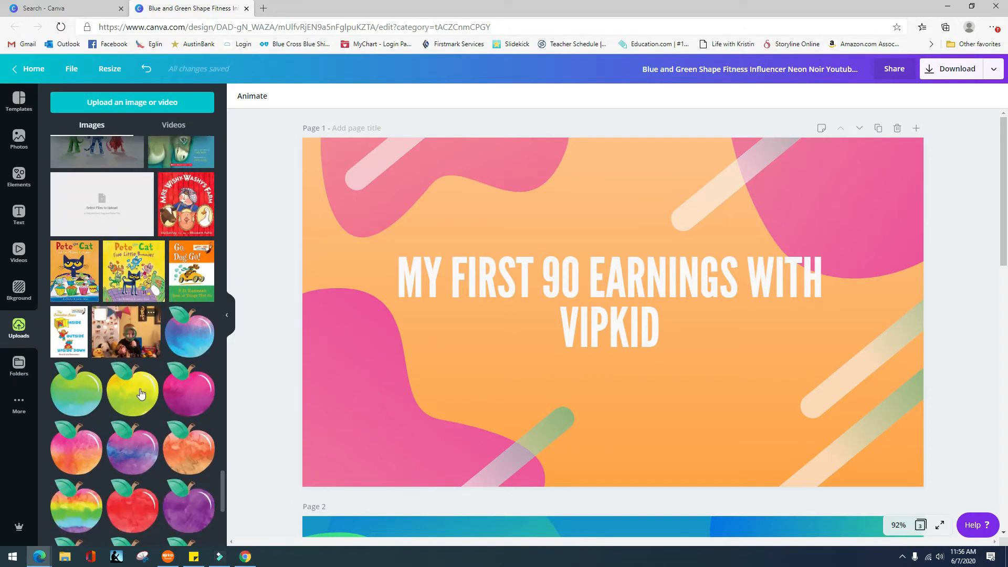
left_click(73, 460)
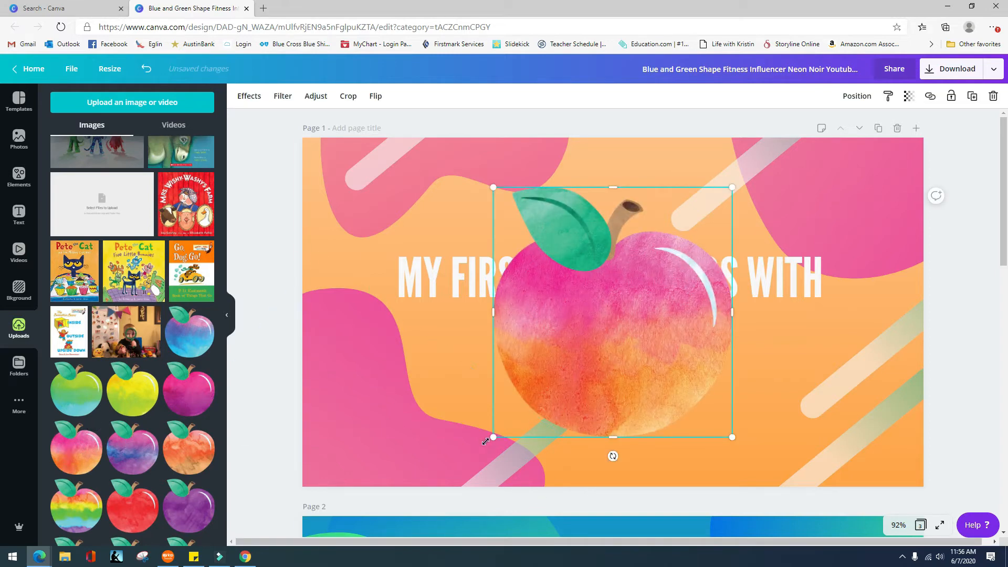
Shrink the apple to roughly two thirds of its size and place it in page 1's lower-right corner.
mouse_move(491, 437)
left_mouse_down()
mouse_move(554, 384)
mouse_move(499, 413)
mouse_move(501, 431)
left_mouse_up()
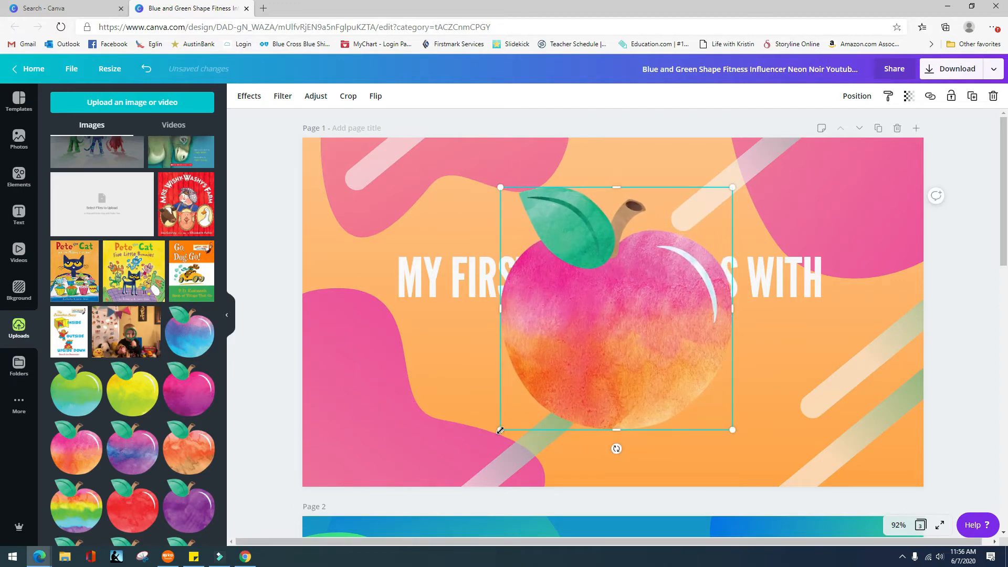
left_click(500, 431)
left_click_drag(519, 424, 551, 341)
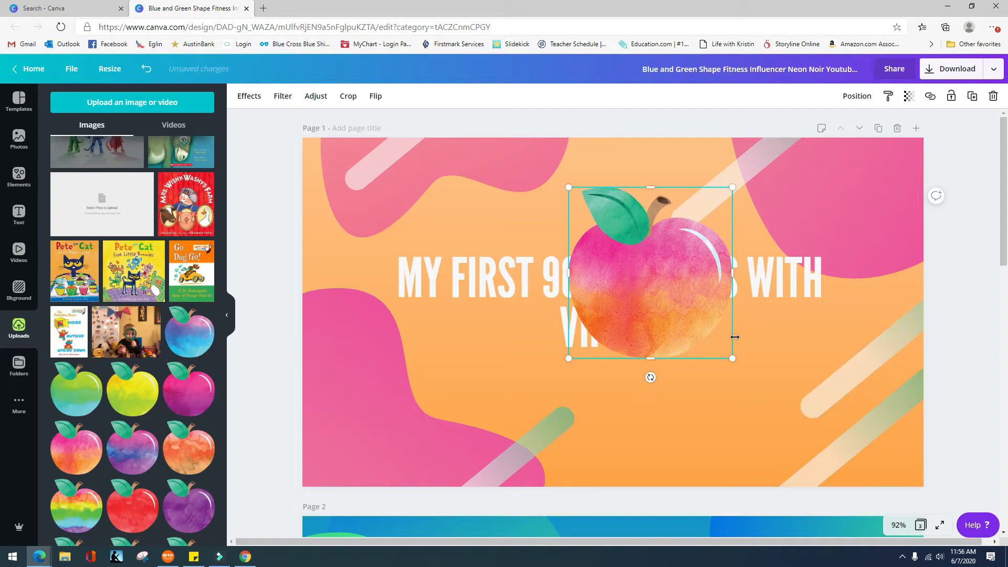
left_click_drag(641, 288, 779, 412)
left_click(676, 419)
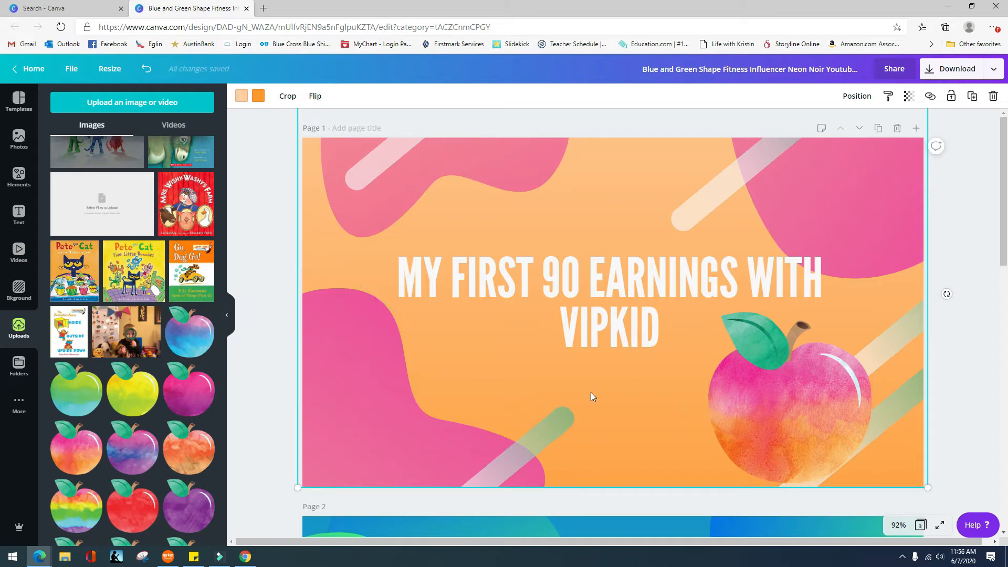
left_click(779, 436)
left_click_drag(780, 436, 820, 435)
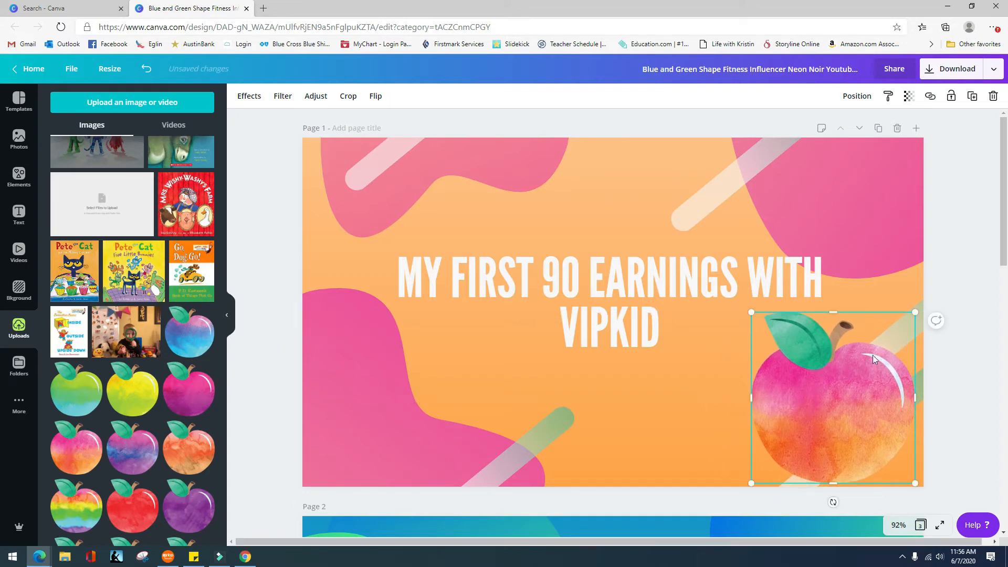
left_click(628, 382)
left_click(629, 384)
Delete the two diagonal stripes behind the apple on page 1.
left_click(922, 312)
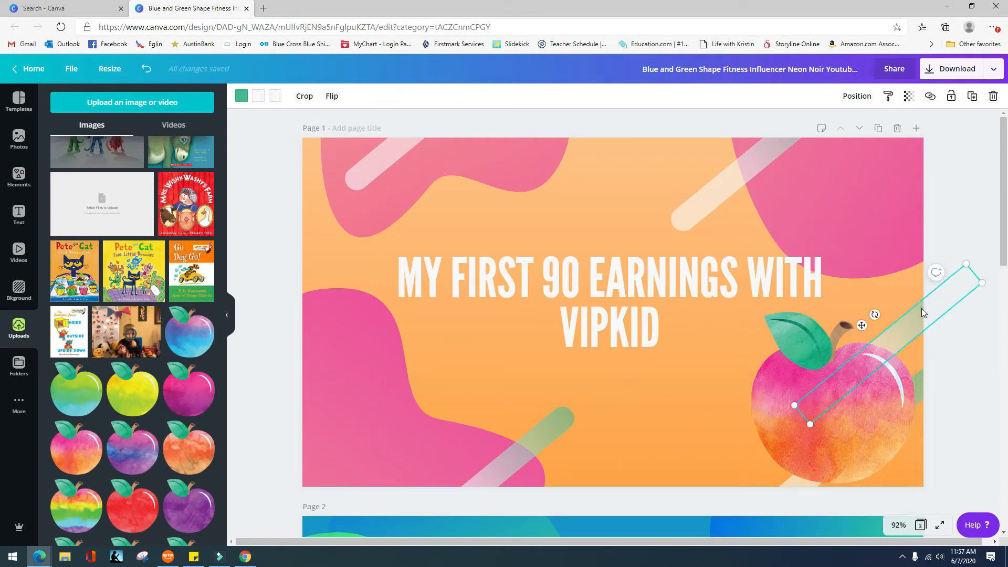
key("Delete")
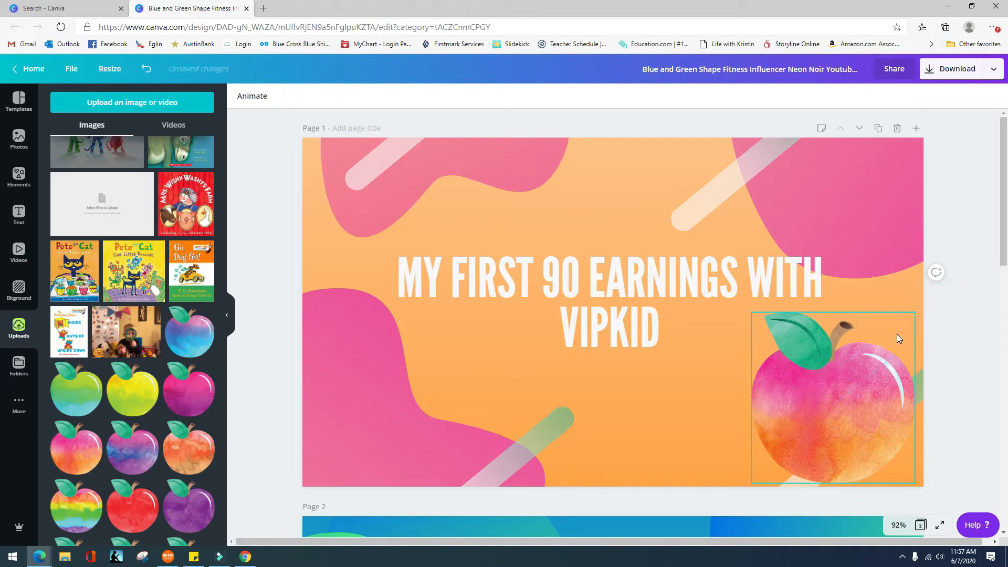
left_click(788, 484)
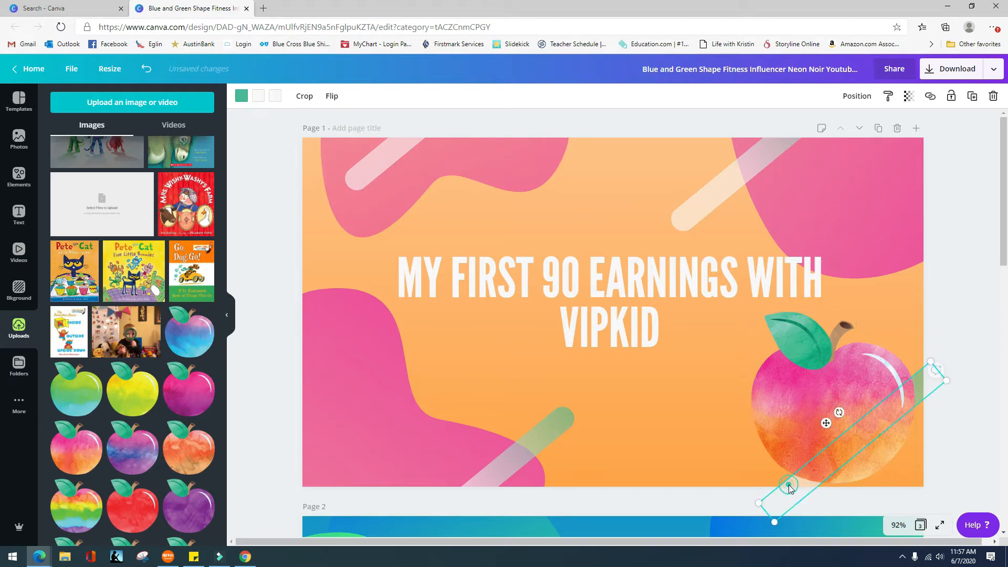
key("Delete")
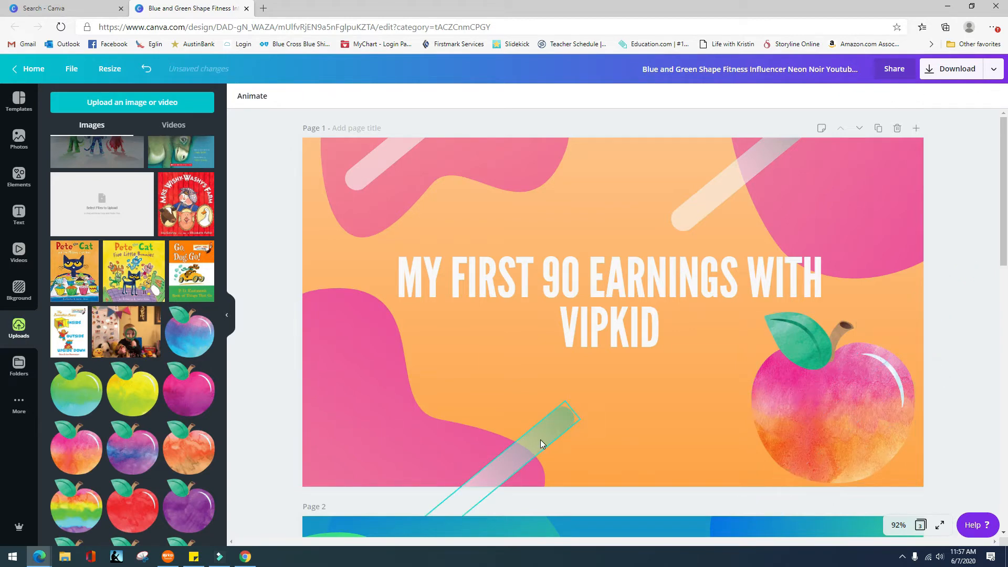
left_click(632, 438)
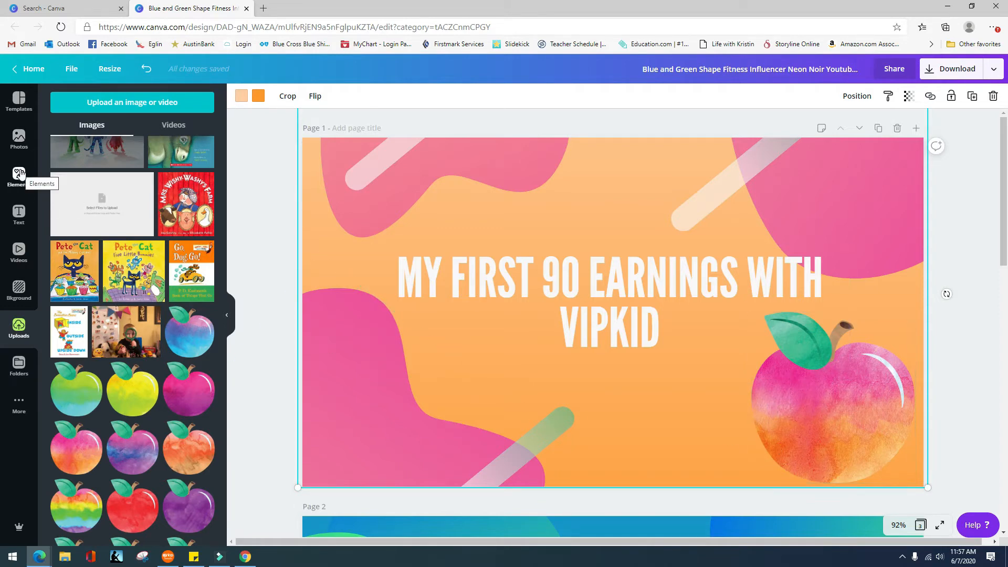
Add a line of body text to page 1, place it over the apple and enter the channel name.
left_click(26, 217)
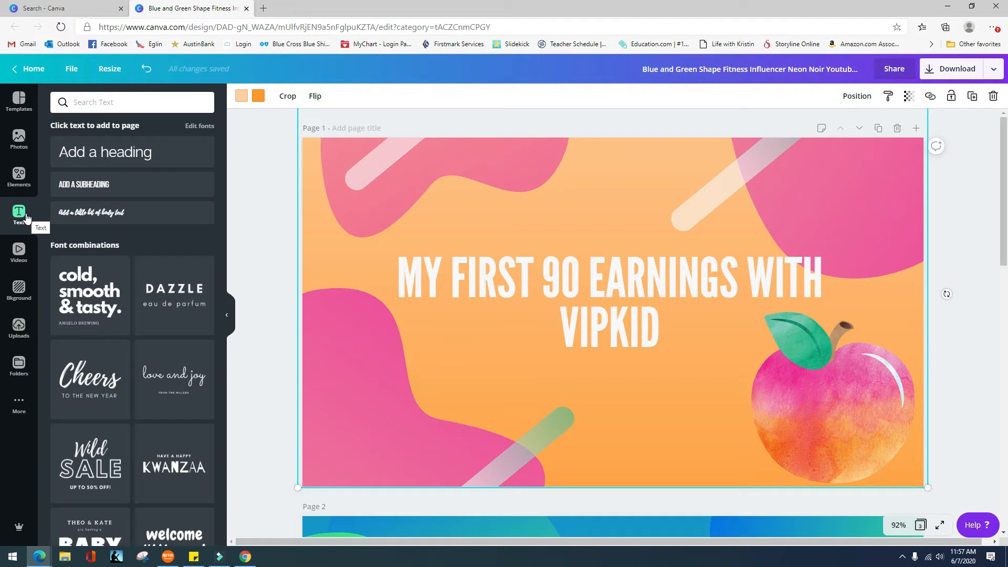
left_click(103, 215)
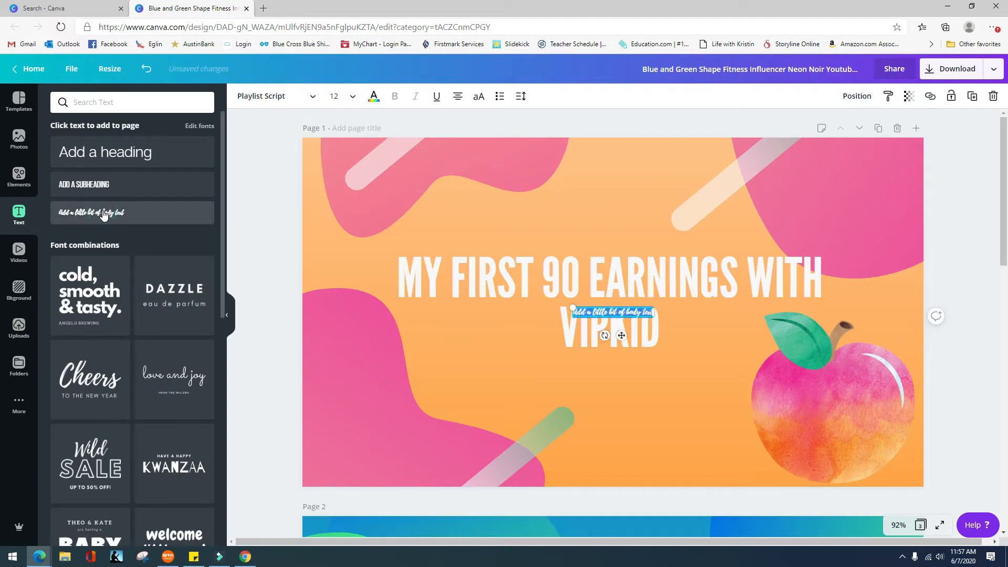
left_click_drag(622, 335, 843, 441)
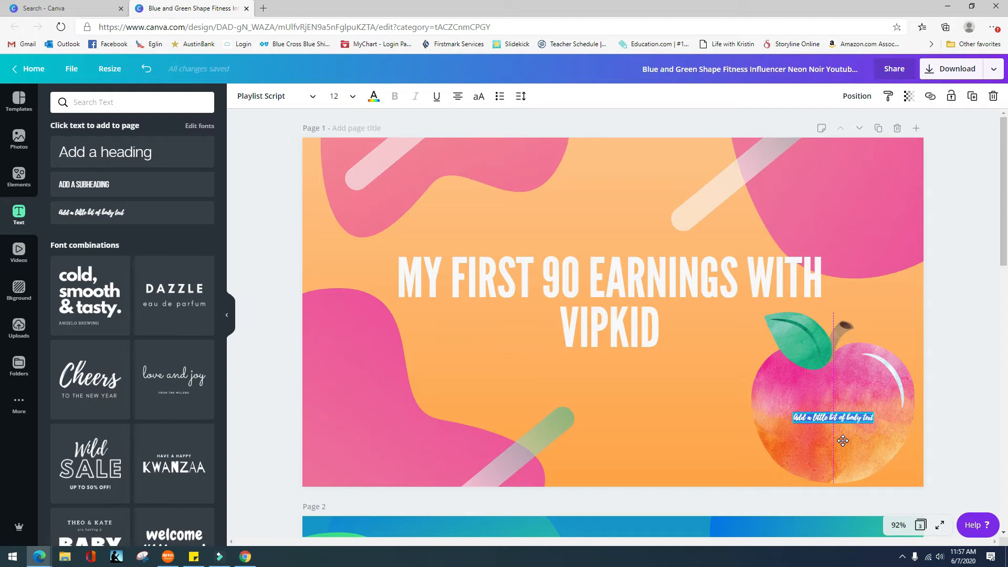
left_click_drag(843, 441, 843, 441)
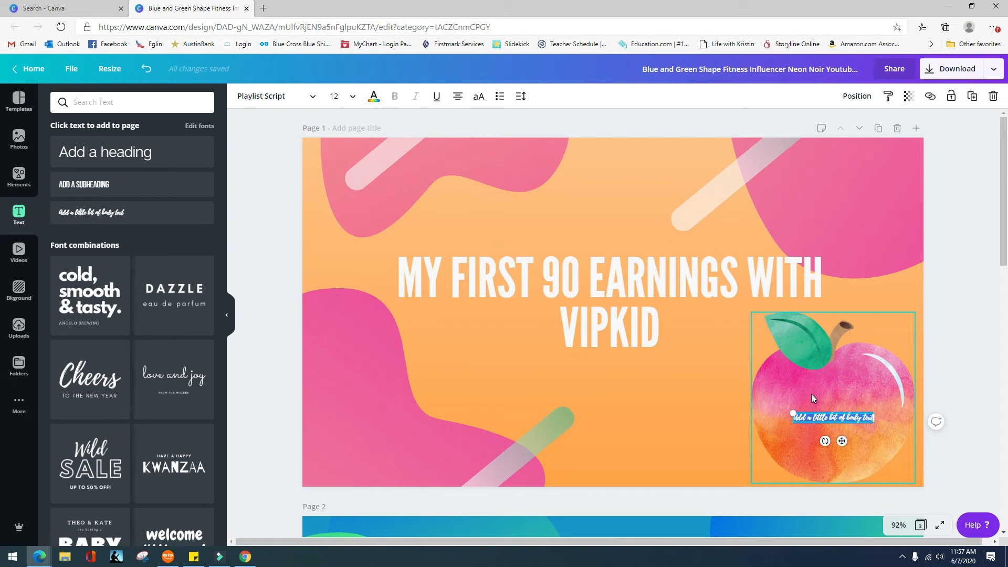
type("Life with")
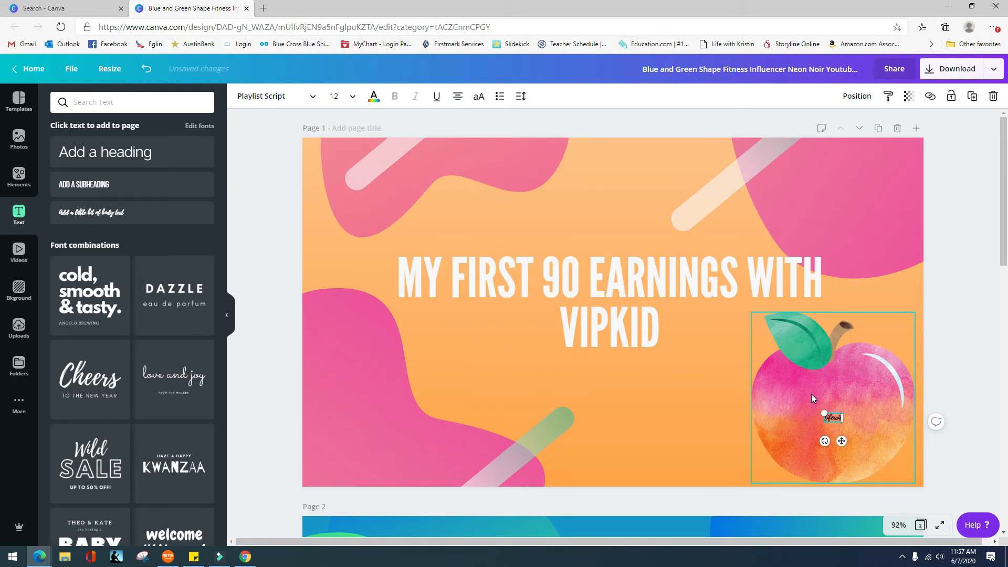
type(" Kristi")
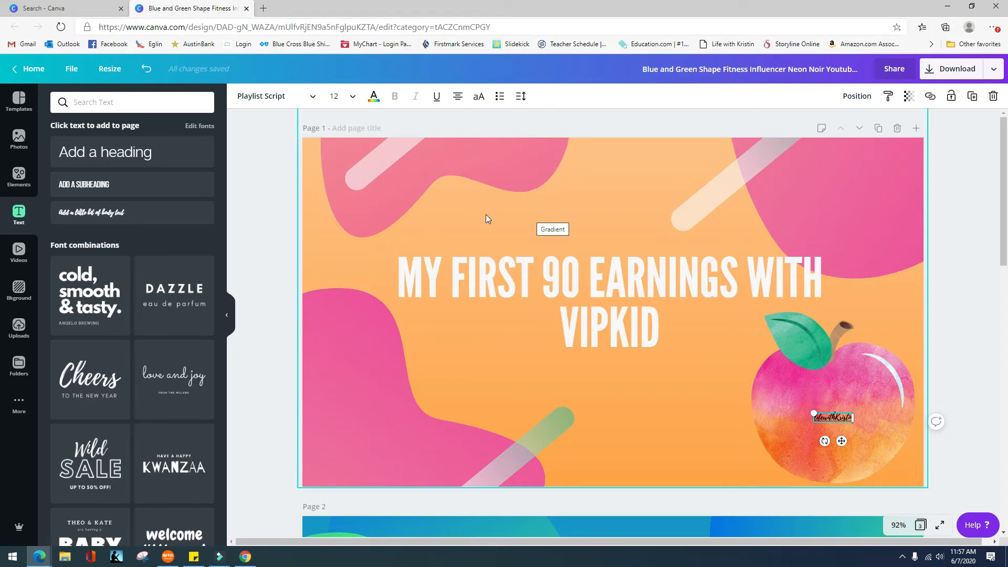
Try font sizes 48 and 32 on the channel name over the apple.
left_click(353, 97)
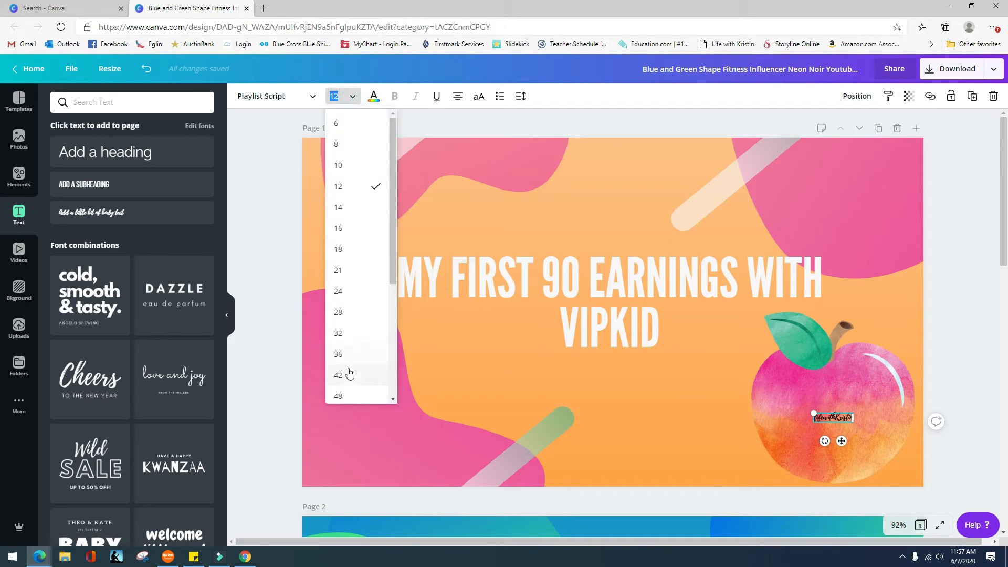
scroll(351, 370, "down", 1)
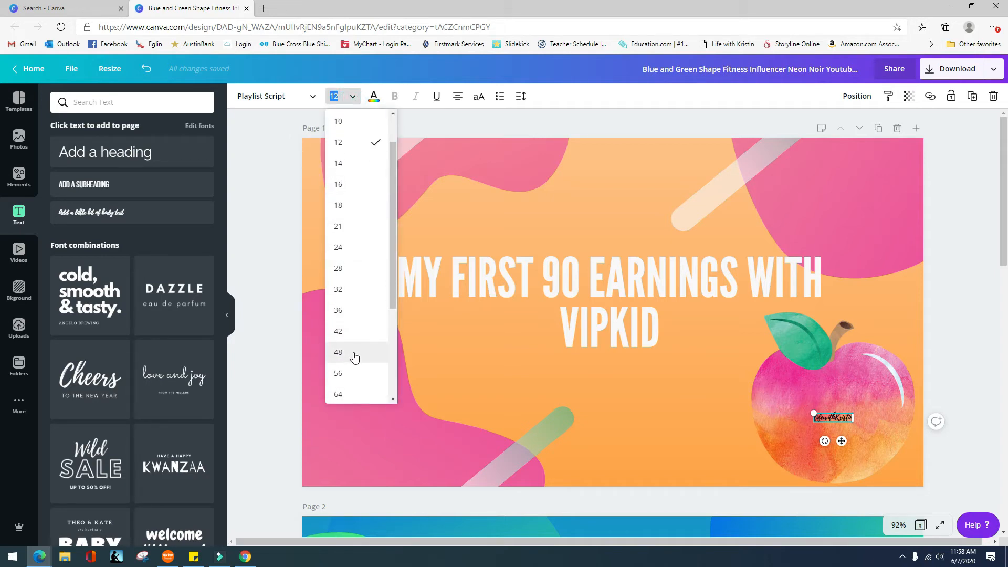
left_click(355, 353)
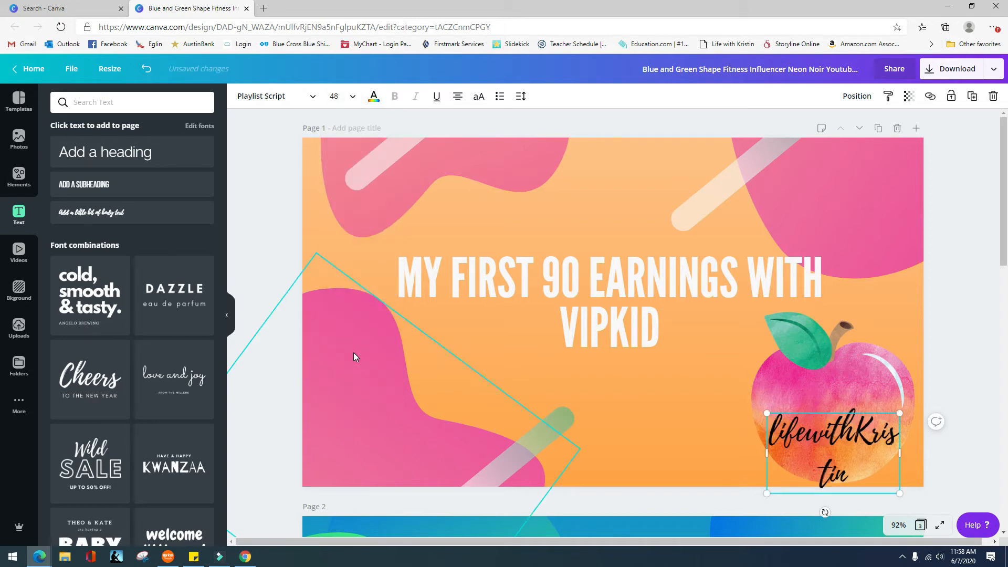
left_click(350, 100)
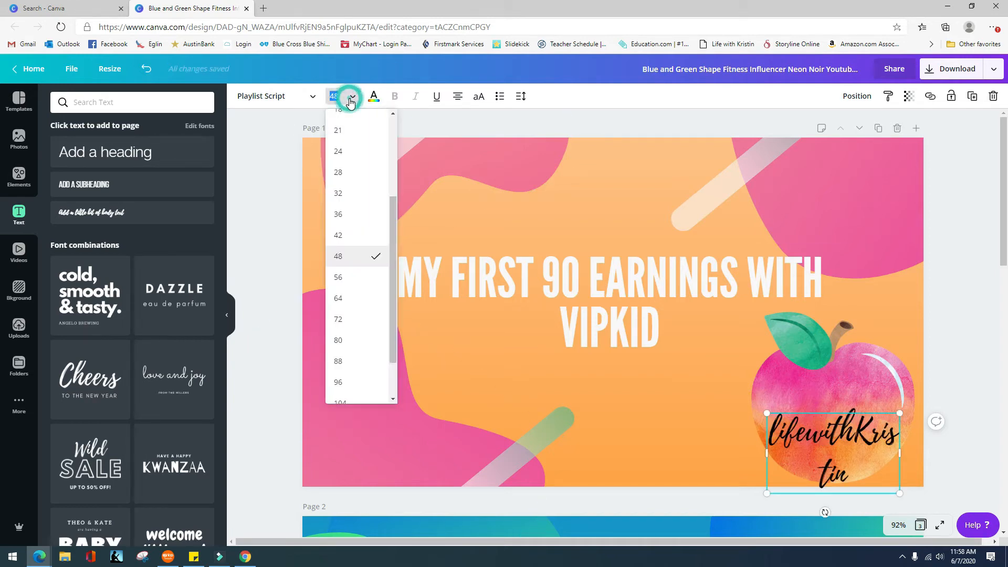
left_click(371, 194)
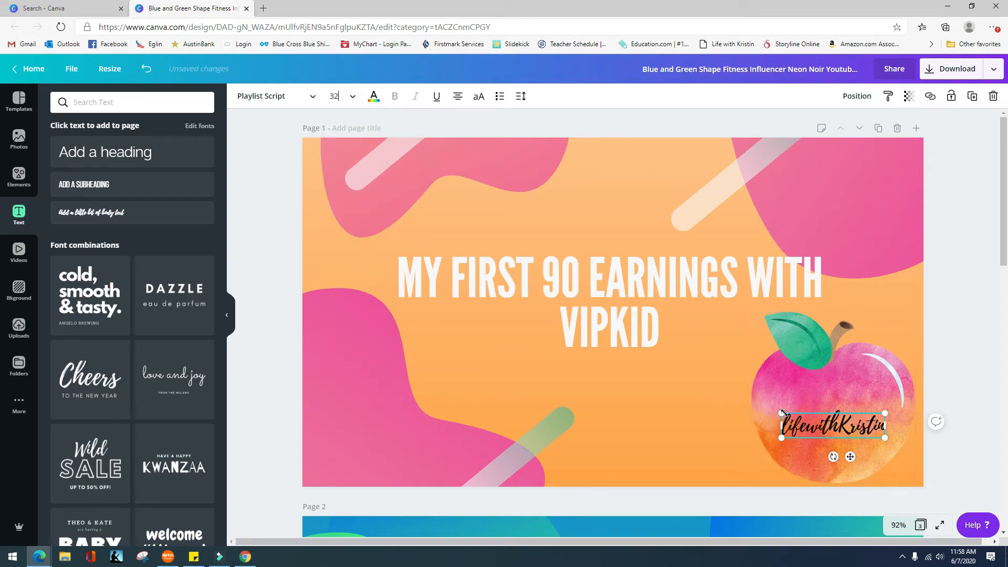
Scale the channel name up to a font size of about 52 and center it over the apple.
left_click_drag(782, 414, 718, 383)
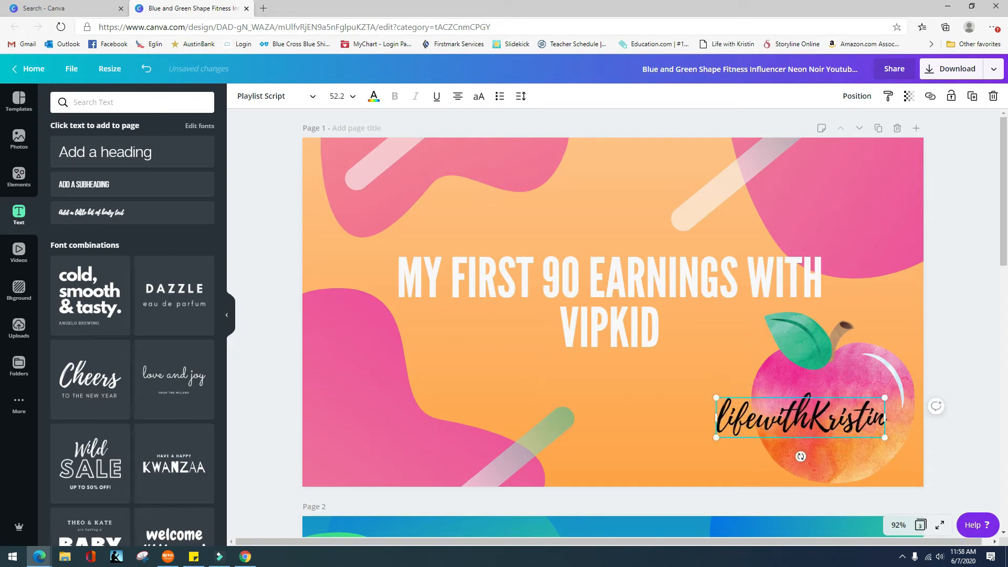
left_click(664, 389)
left_click_drag(771, 418, 804, 411)
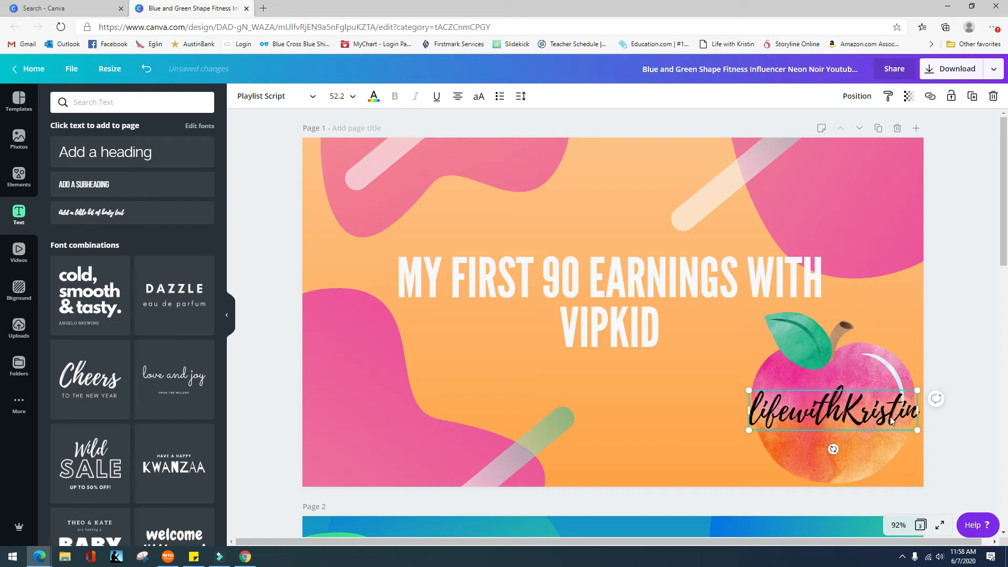
left_click(703, 440)
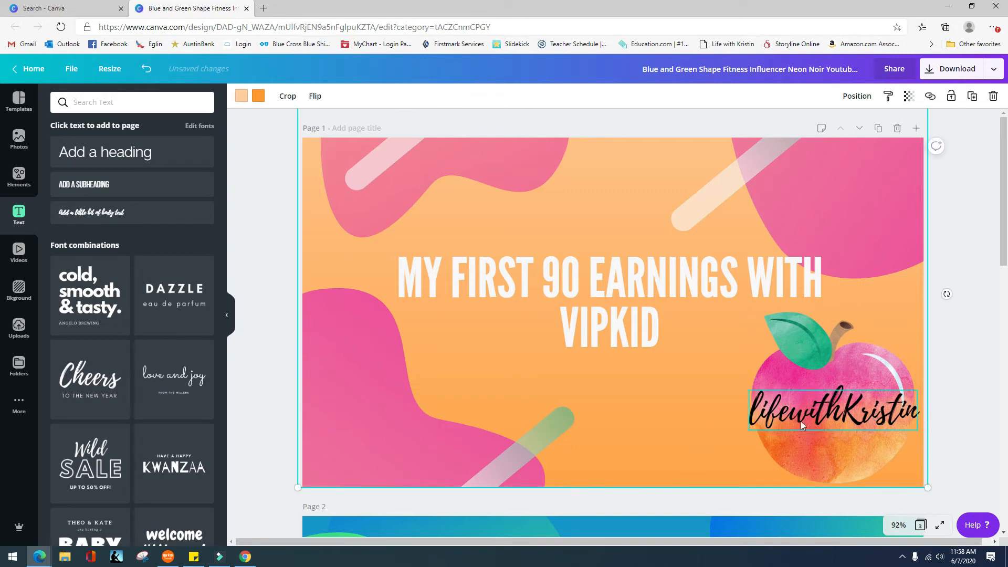
Set the channel name's font size to 48 and separate its words with spaces.
left_click(818, 417)
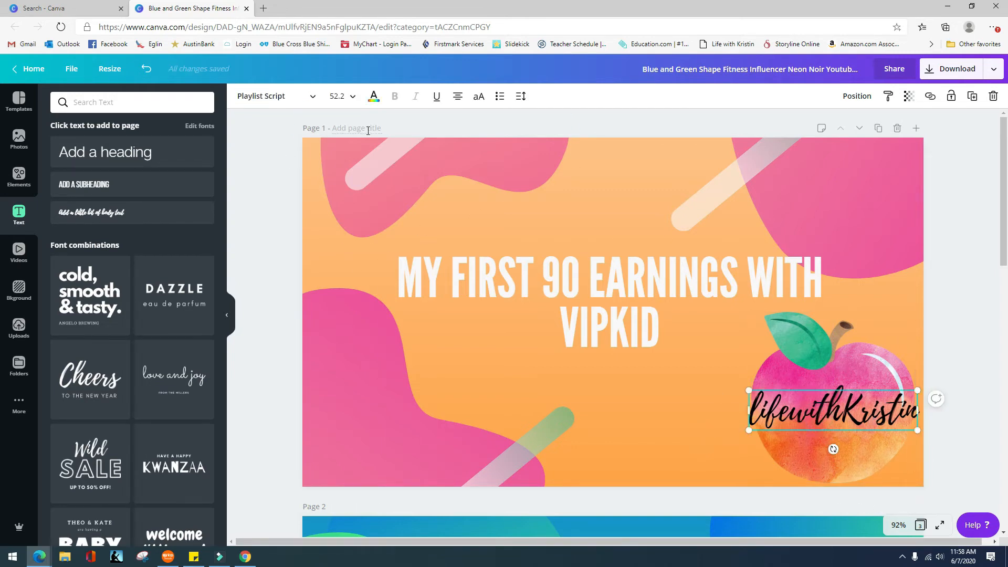
left_click(347, 97)
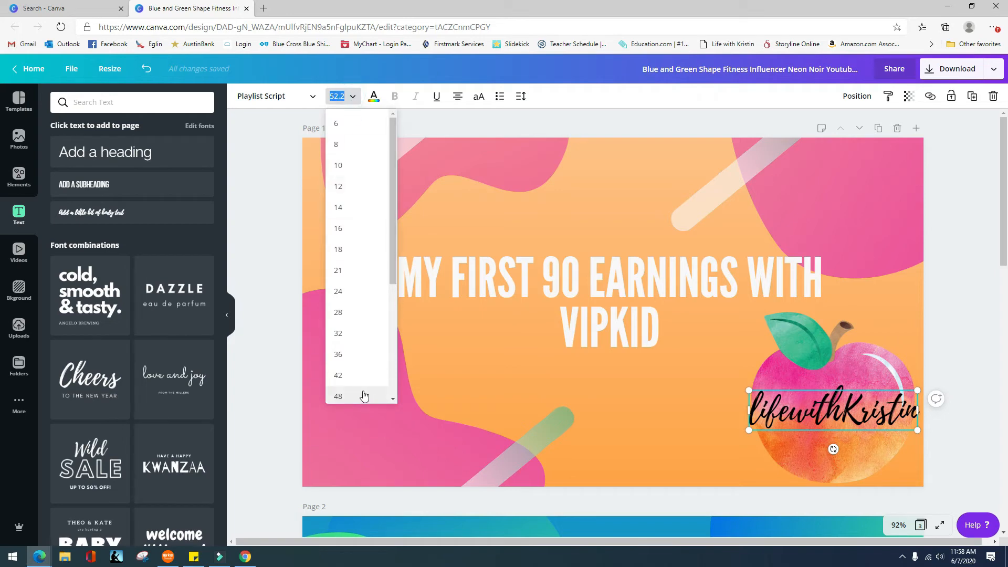
left_click(338, 396)
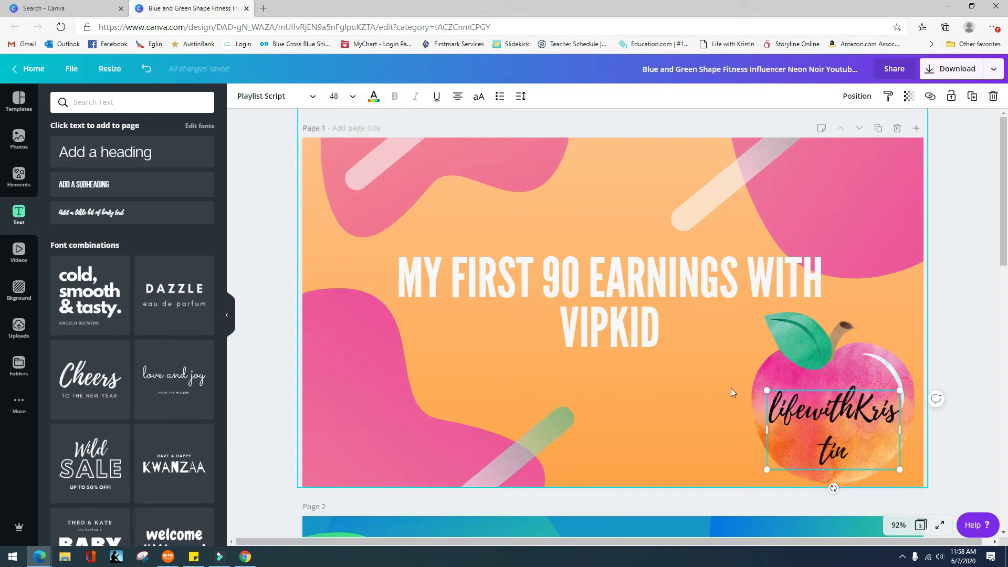
left_click(811, 414)
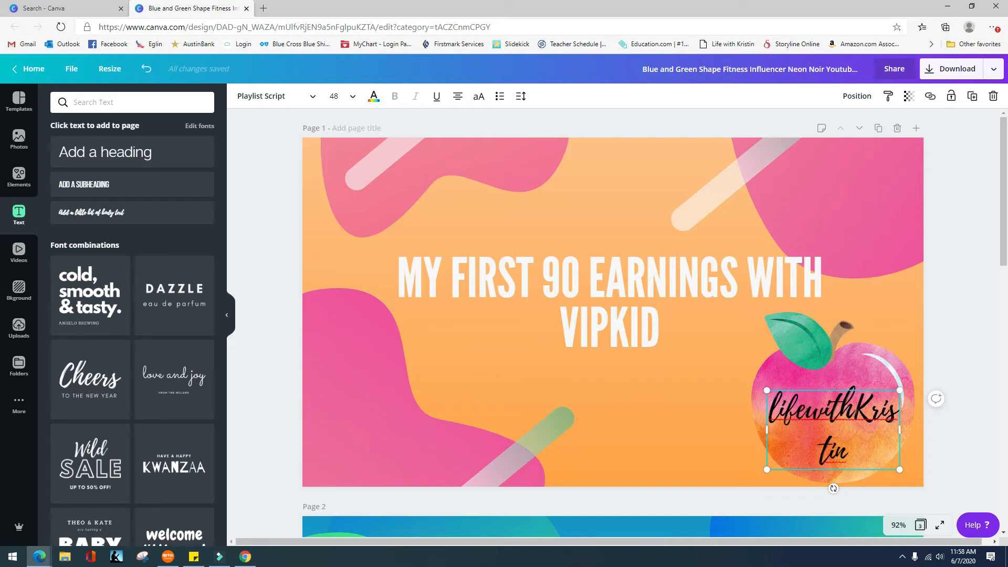
key("Return")
key("BackSpace")
key("Right")
key("Right")
key("Right")
key("Right")
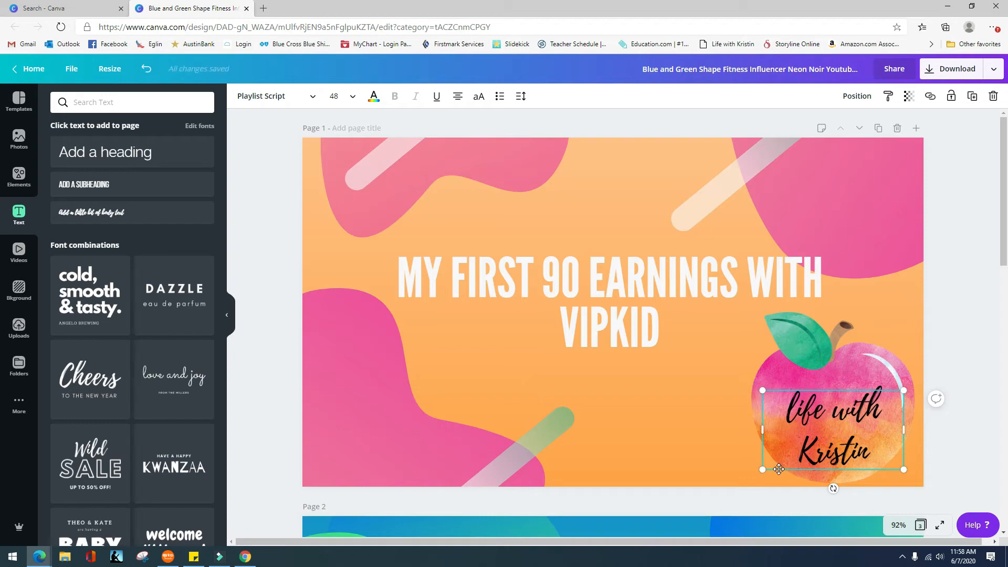
Widen the channel name's text box to fit the words on one line and center it over the apple.
left_click_drag(762, 431, 657, 416)
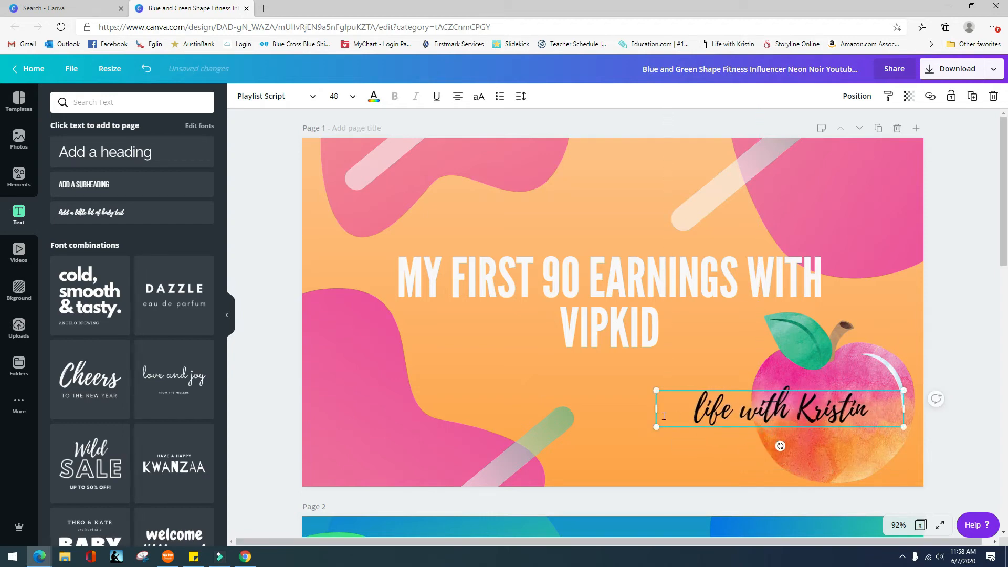
left_click(712, 468)
left_click(717, 414)
left_click_drag(717, 414, 767, 415)
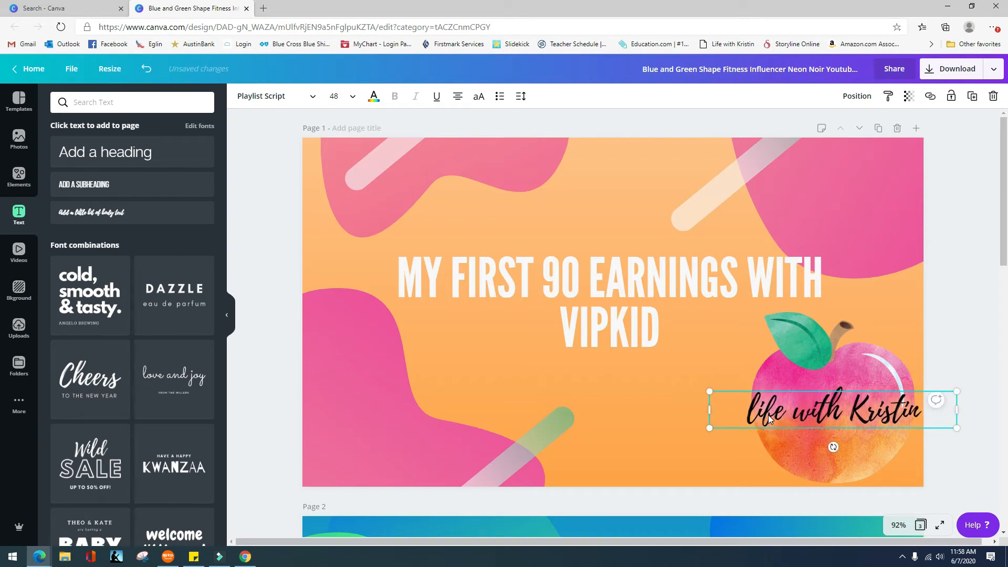
Reduce the channel name's font size to 42 and finally to 40 so it fits within the apple.
left_click(353, 102)
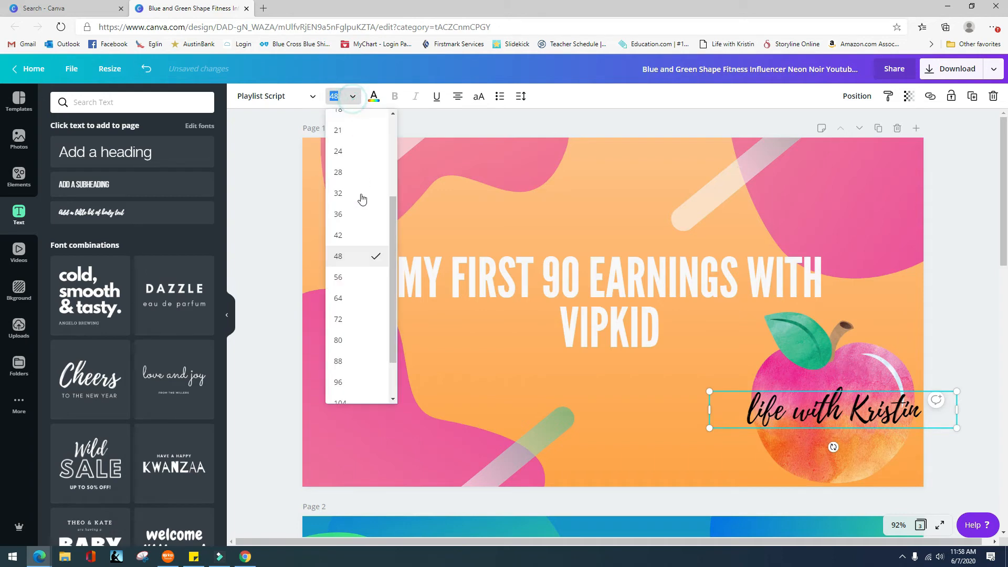
left_click(360, 239)
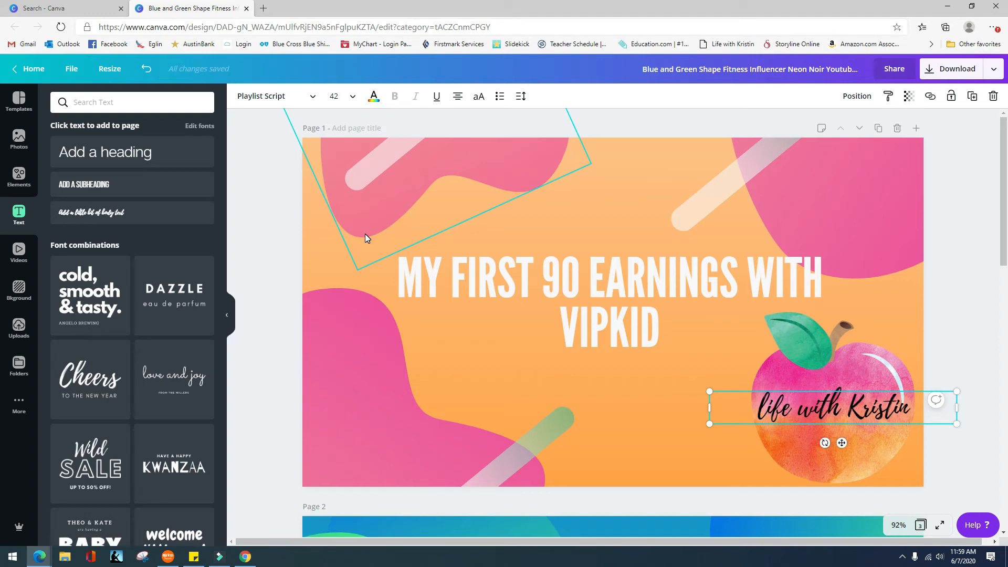
left_click(353, 98)
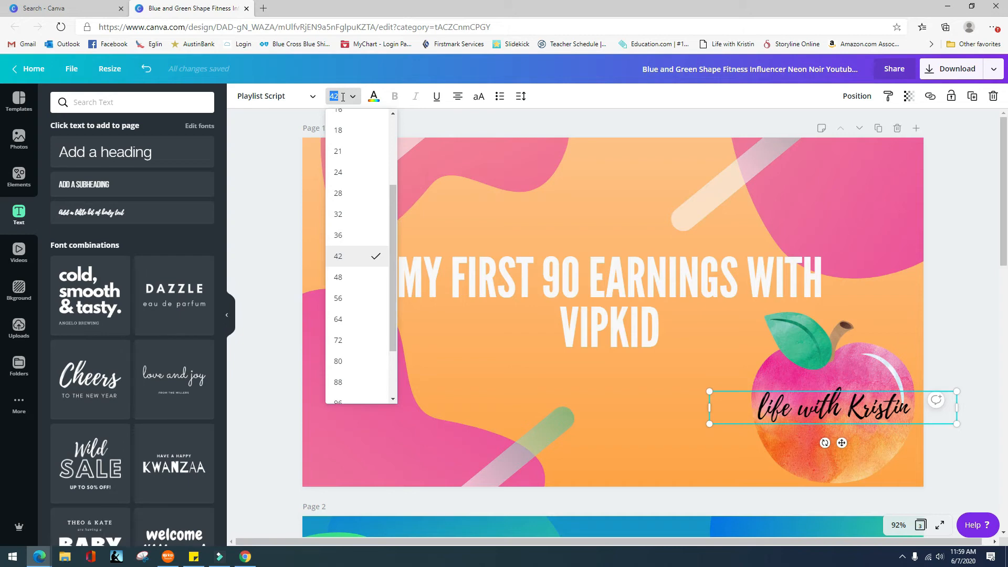
type("40")
key("Return")
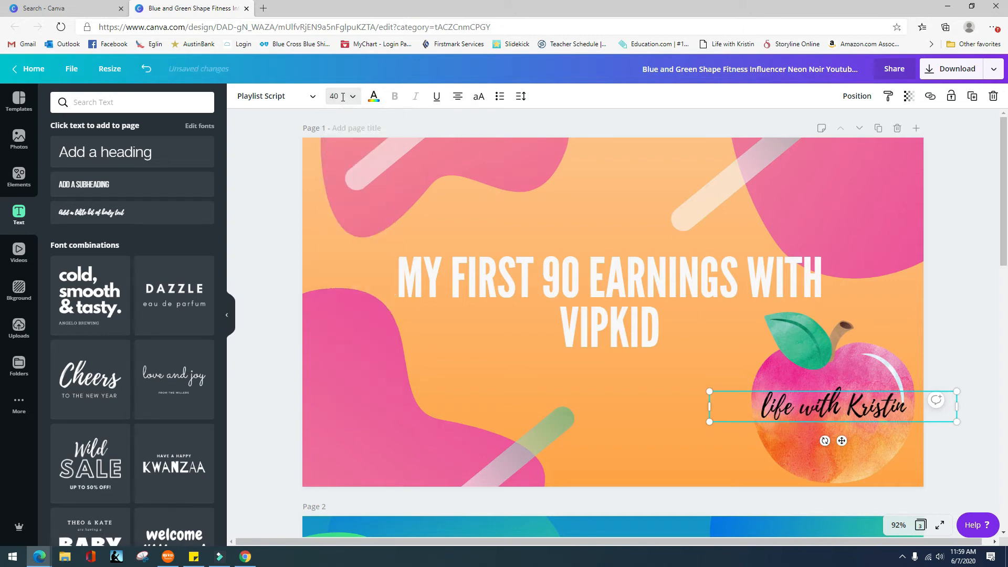
left_click(655, 469)
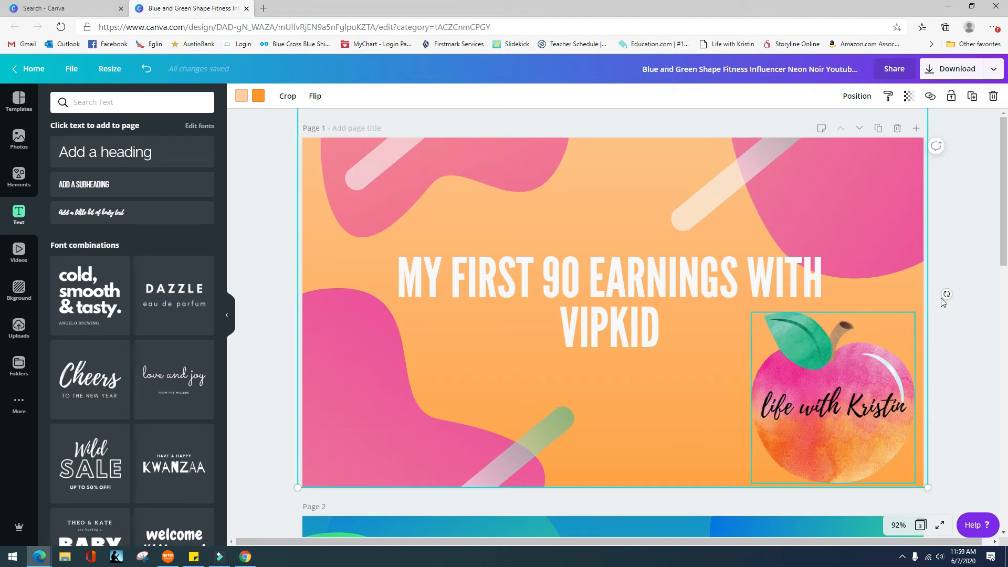
Lock the orange gradient background of page 1.
left_click(953, 96)
left_click(954, 98)
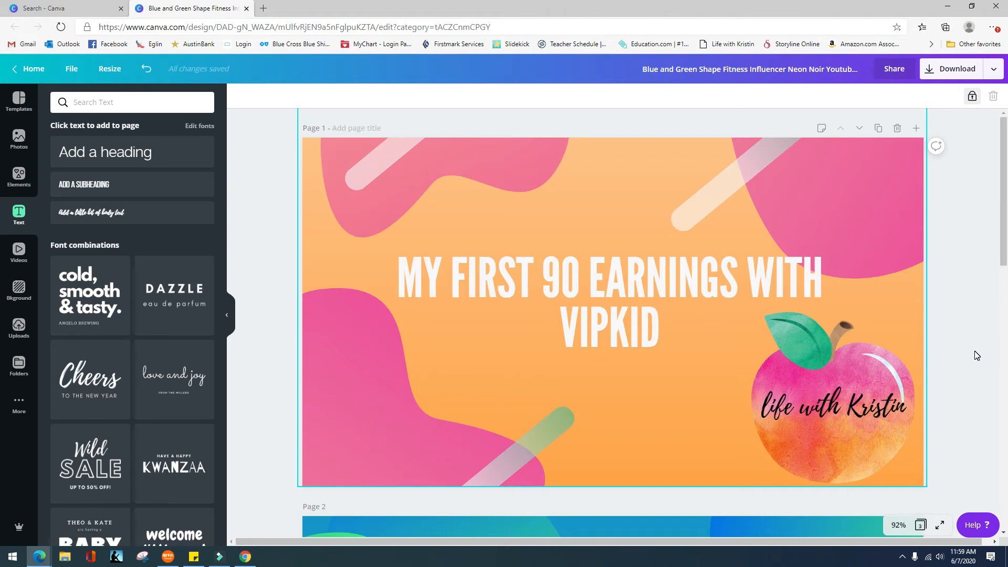
left_click(727, 344)
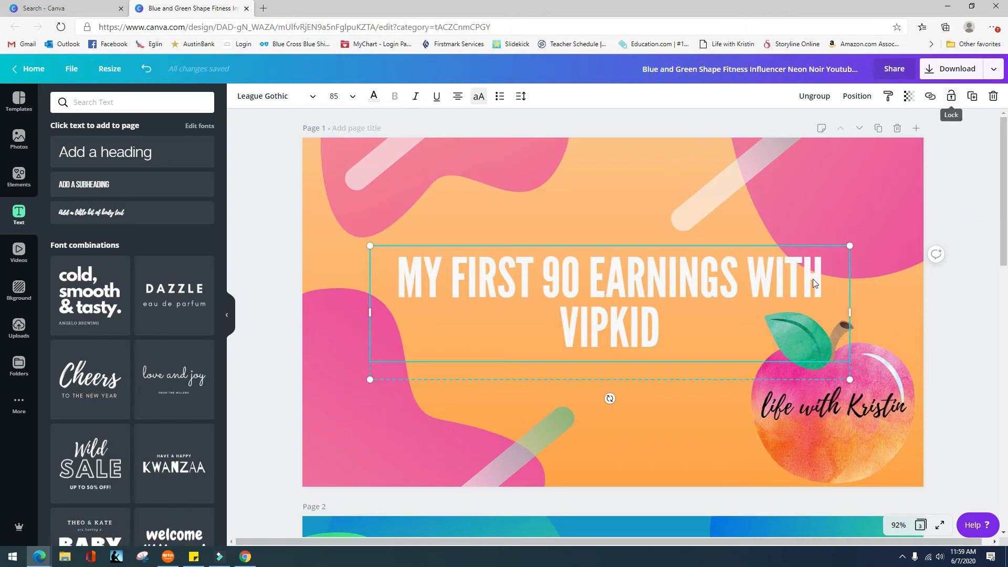
left_click(776, 314)
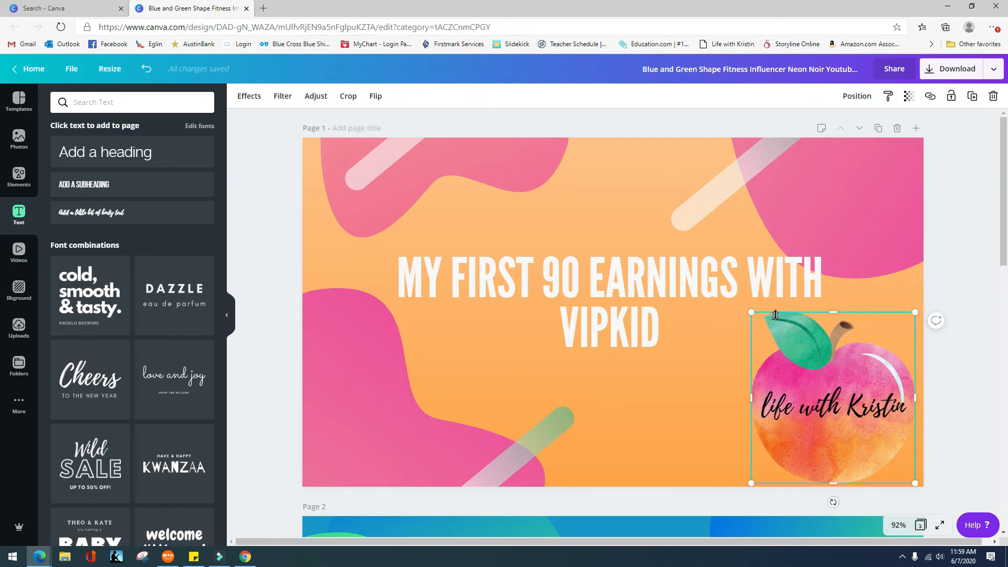
left_click(676, 442)
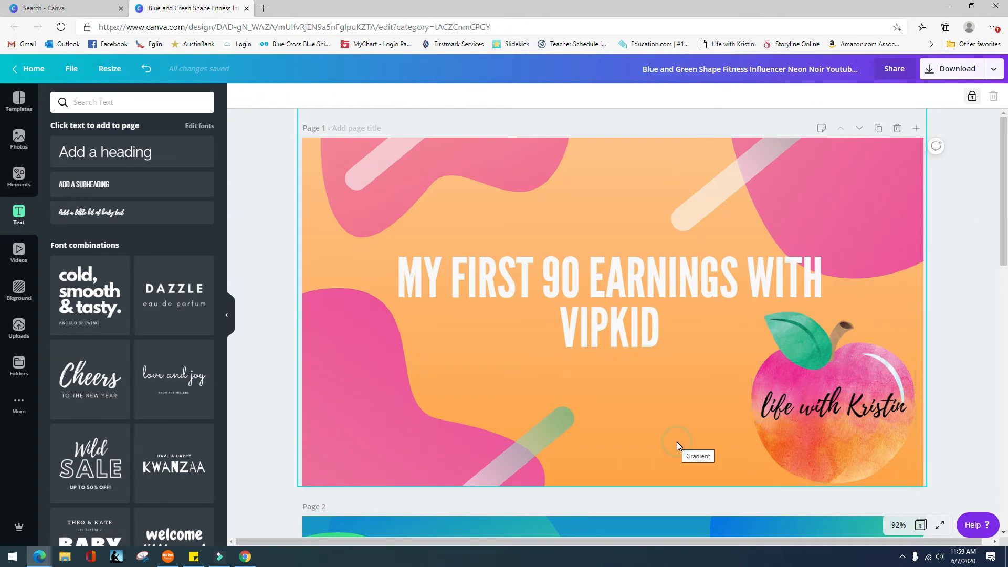
Lock the apple, the pink shape in page 1's upper-right corner and the diagonal stripe beside it.
left_click(833, 420)
left_click(872, 361)
left_click(951, 96)
left_click(883, 200)
left_click(951, 96)
left_click(776, 154)
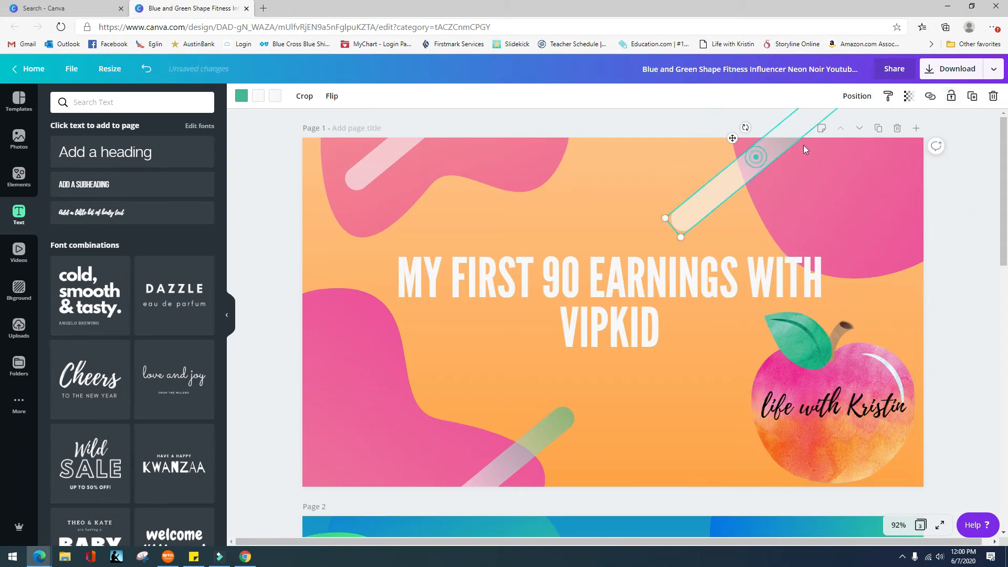
left_click(952, 96)
Lock the pink shape in page 1's upper-left corner, the diagonal stripe on it and the title text.
left_click(440, 175)
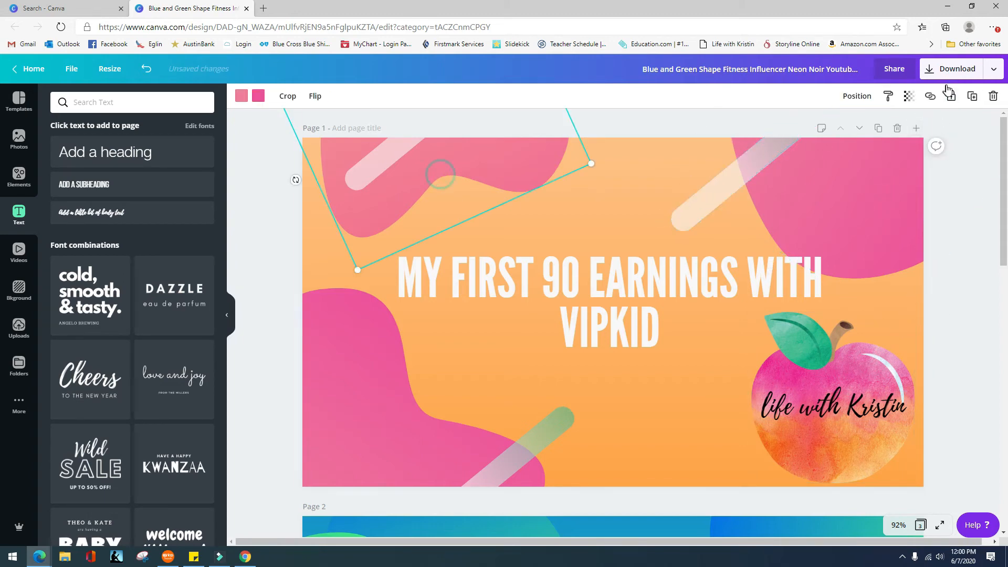
left_click(952, 97)
left_click(338, 191)
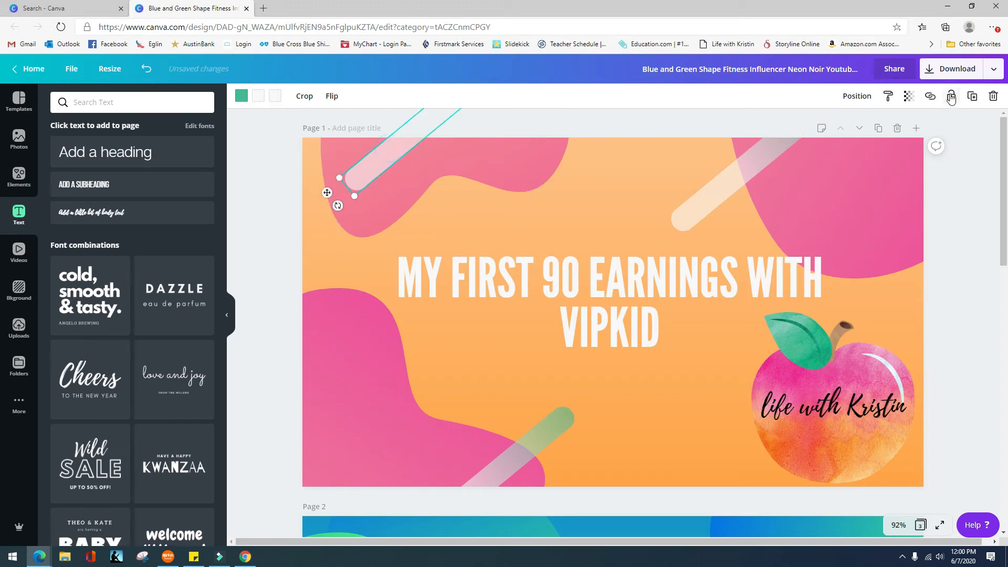
left_click(491, 339)
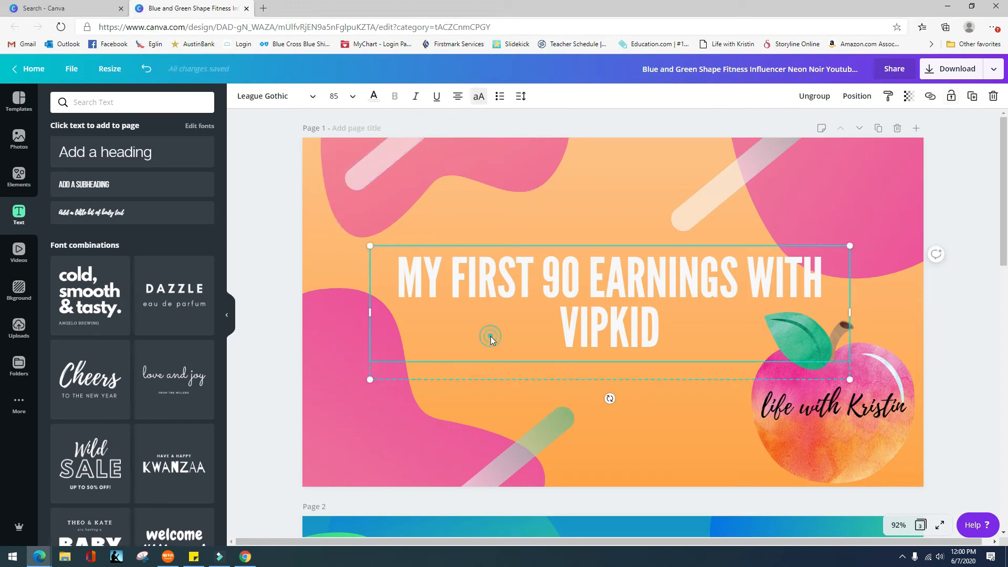
left_click(952, 96)
Lock the pink shape in page 1's lower-left corner and the diagonal stripe beside it.
left_click(430, 430)
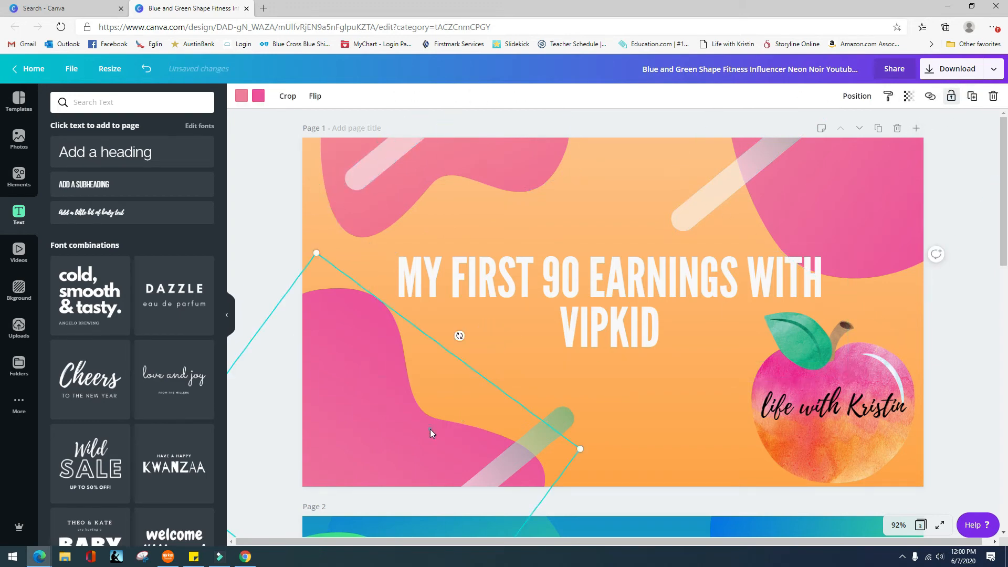
left_click(952, 96)
left_click(568, 420)
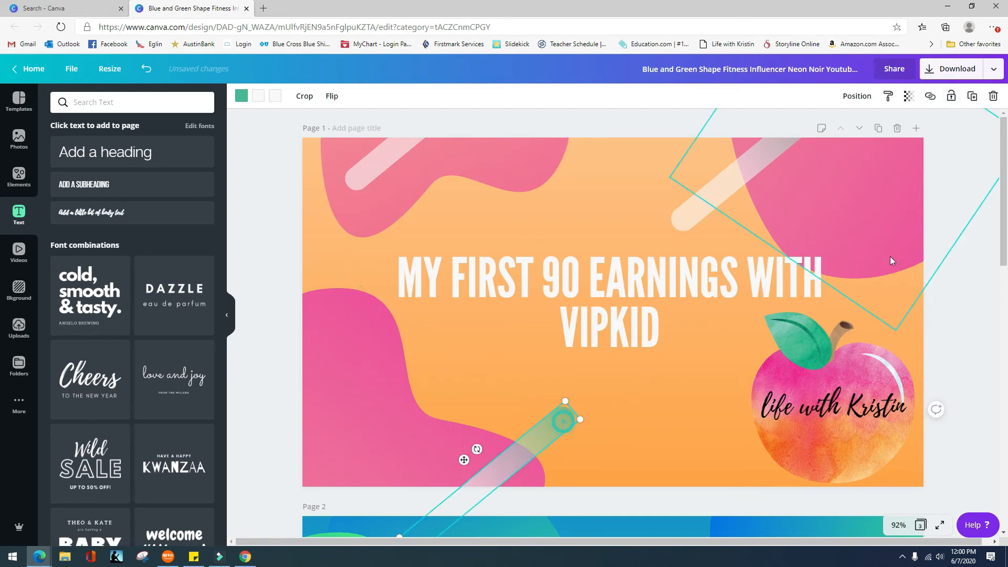
left_click(952, 97)
left_click(769, 447)
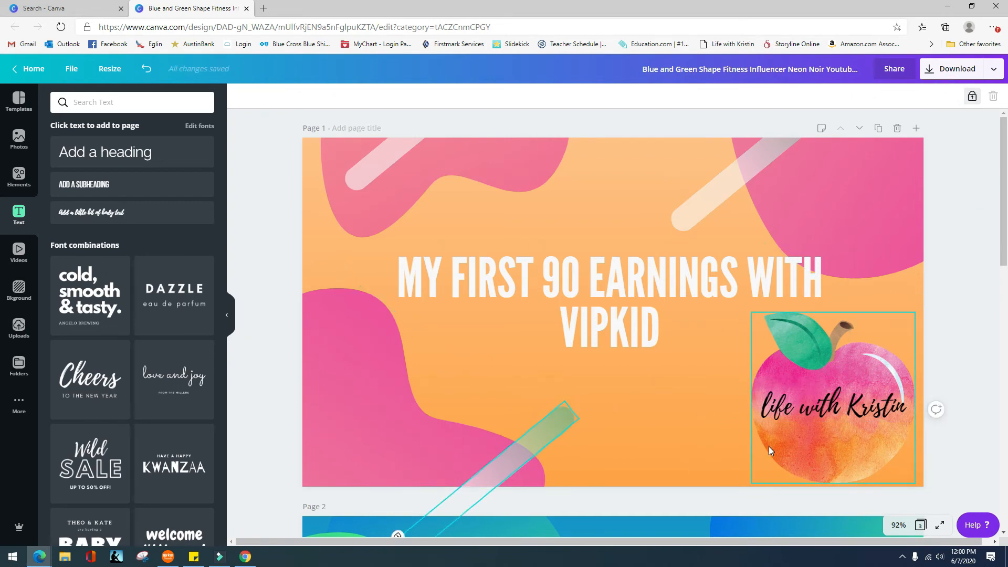
left_click(726, 453)
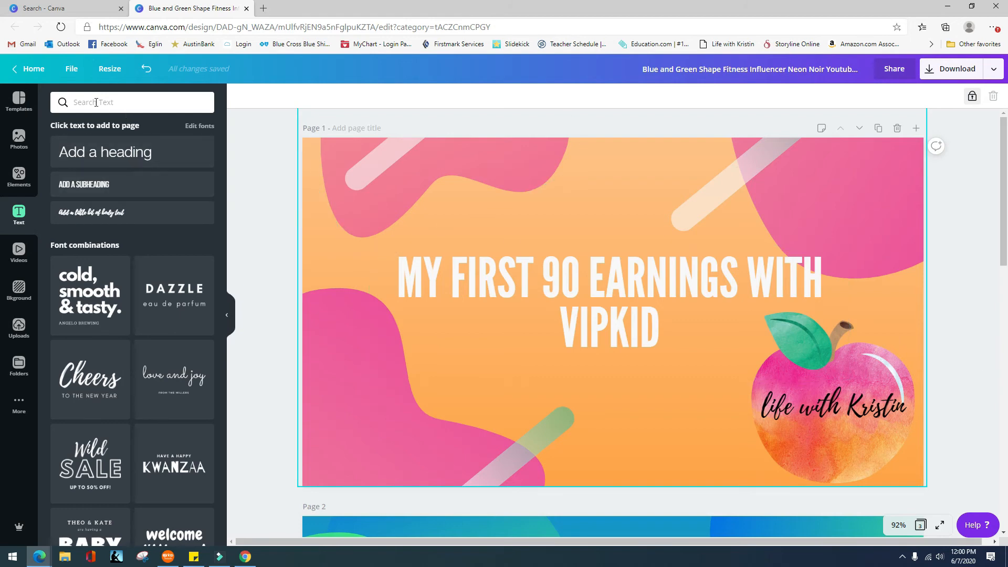
Return to the home page and open the existing All Things Disney design.
left_click(29, 71)
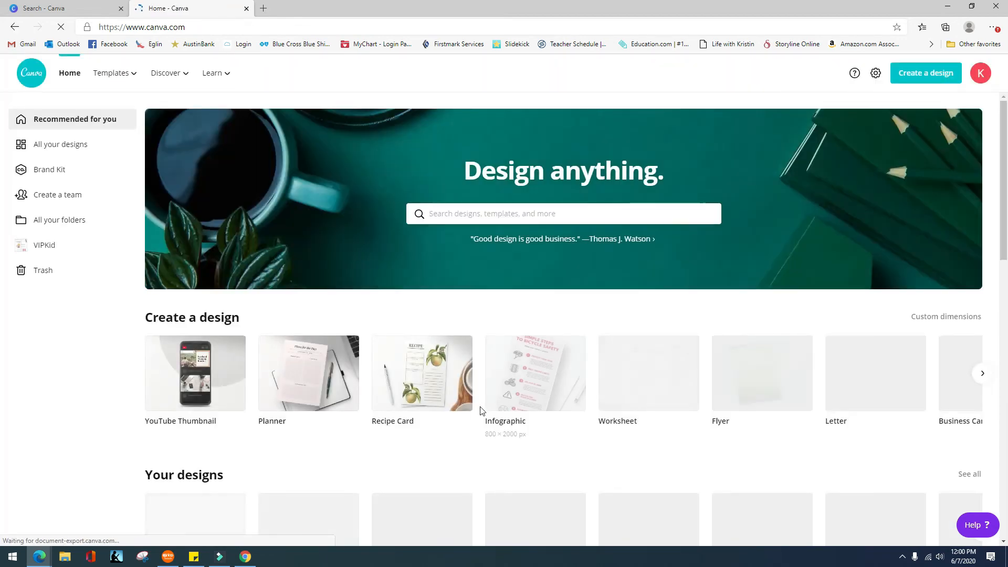
scroll(484, 425, "down", 4)
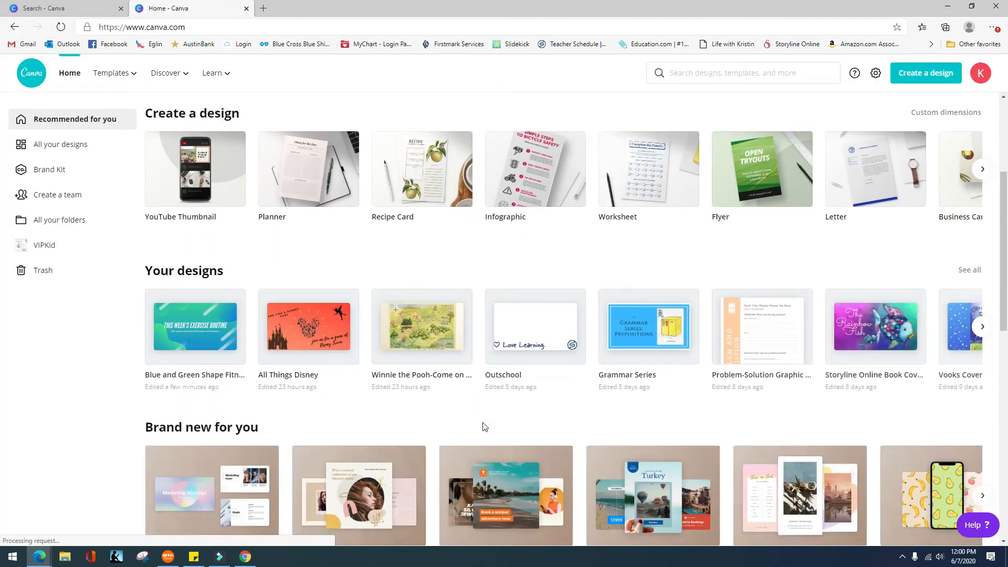
left_click(320, 338)
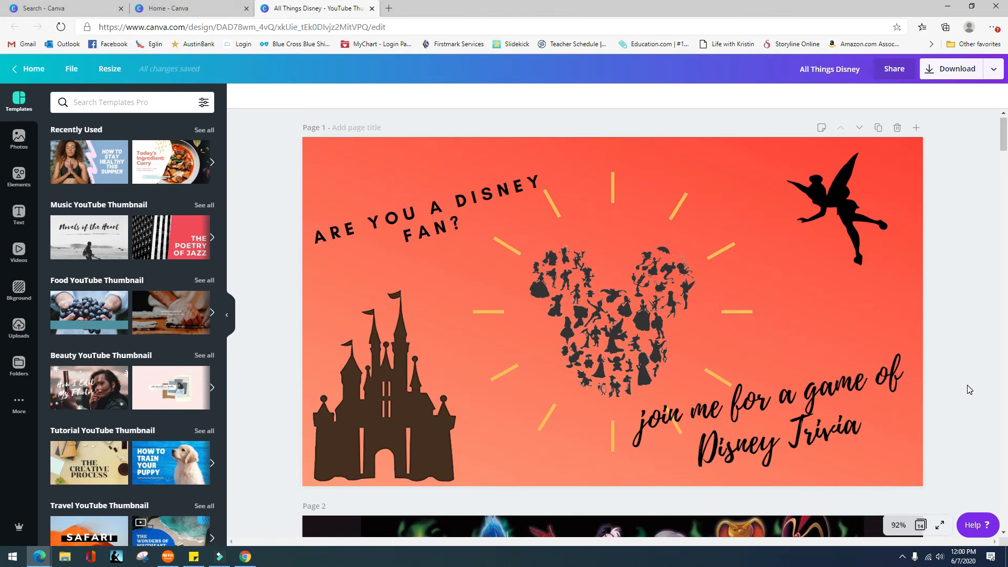
Examine the thumbnails on the pages of the All Things Disney design, from page 1 through page 11.
scroll(969, 389, "down", 10)
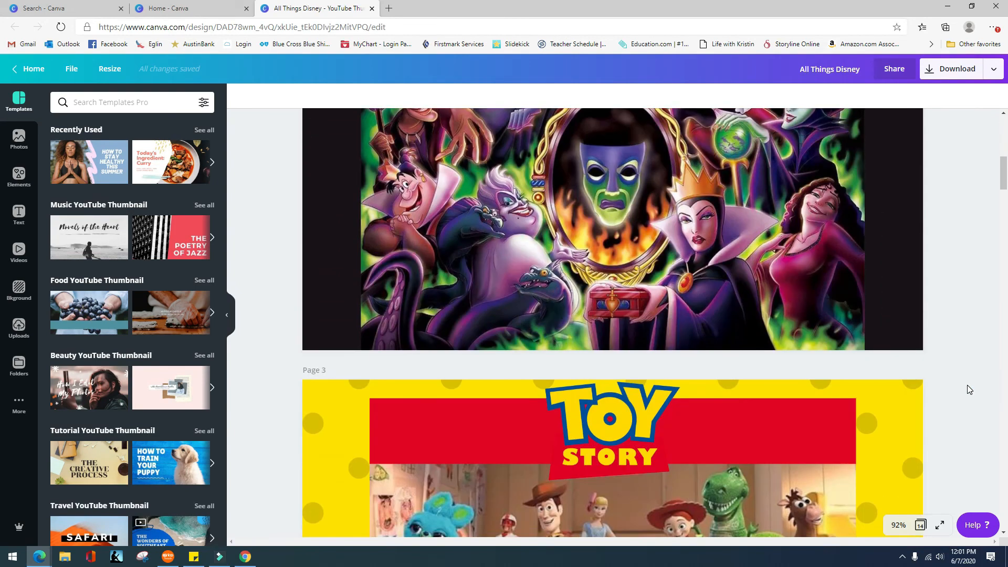
scroll(970, 389, "down", 10)
scroll(970, 389, "down", 2)
scroll(970, 390, "up", 2)
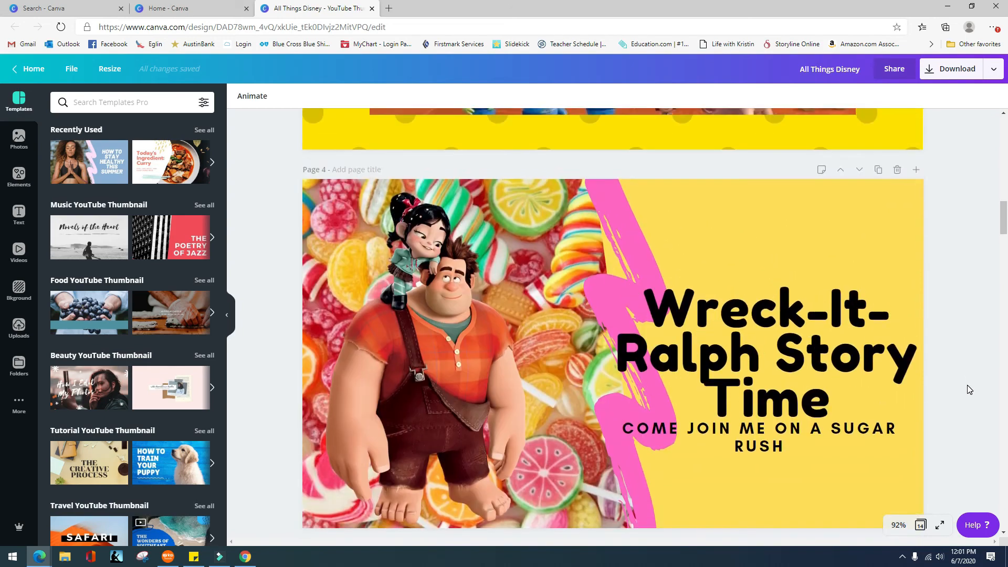
scroll(943, 402, "down", 7)
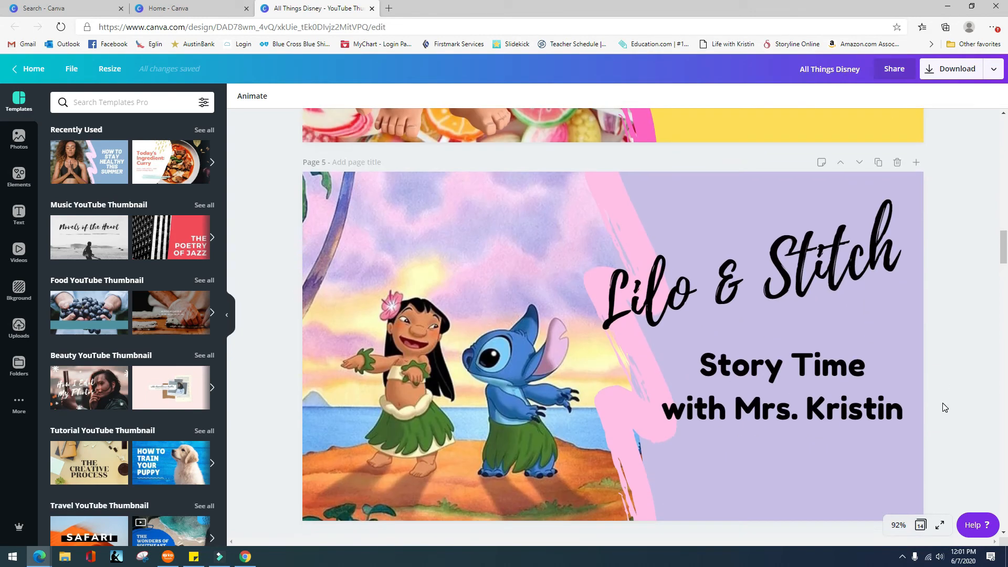
scroll(944, 407, "down", 7)
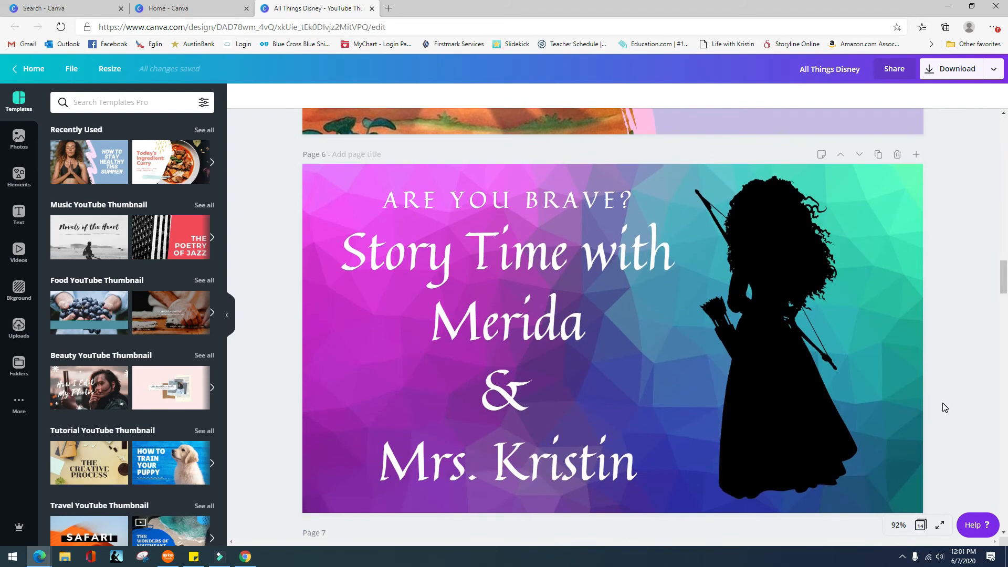
scroll(944, 408, "down", 4)
scroll(943, 404, "down", 7)
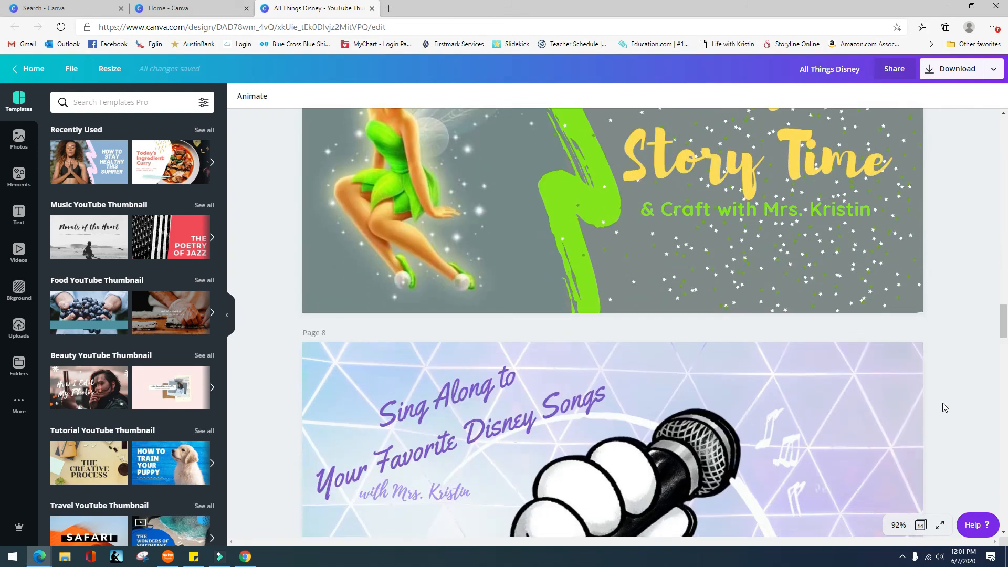
scroll(944, 405, "down", 4)
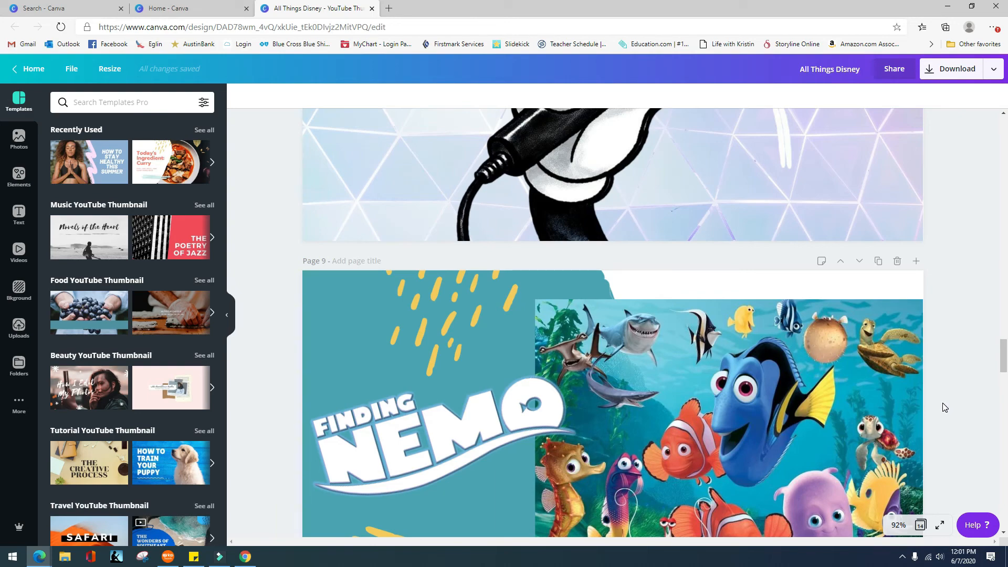
scroll(945, 408, "down", 8)
scroll(945, 408, "down", 8)
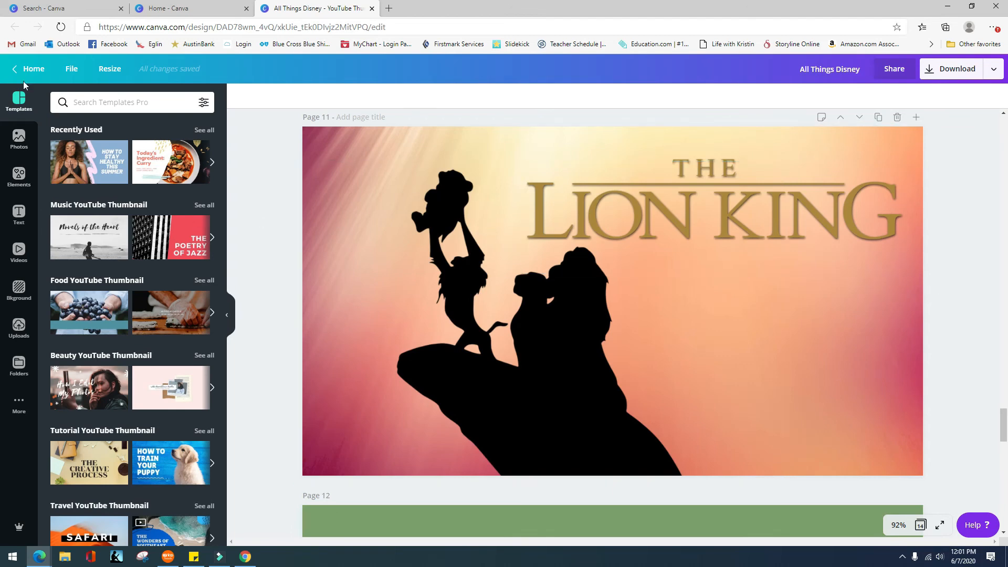
Leave the All Things Disney design and bring up the recent designs on the home page.
left_click(33, 68)
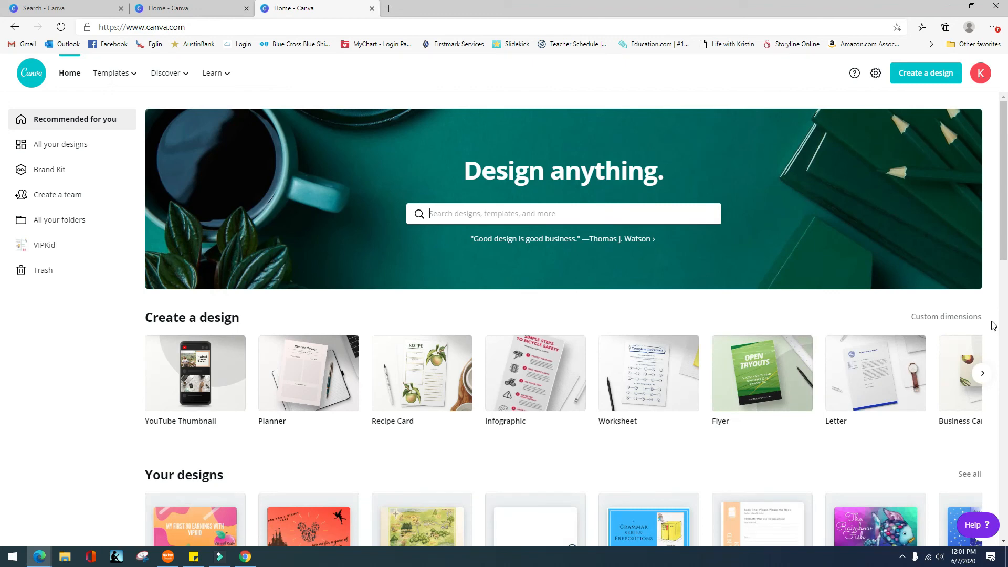
scroll(991, 325, "down", 4)
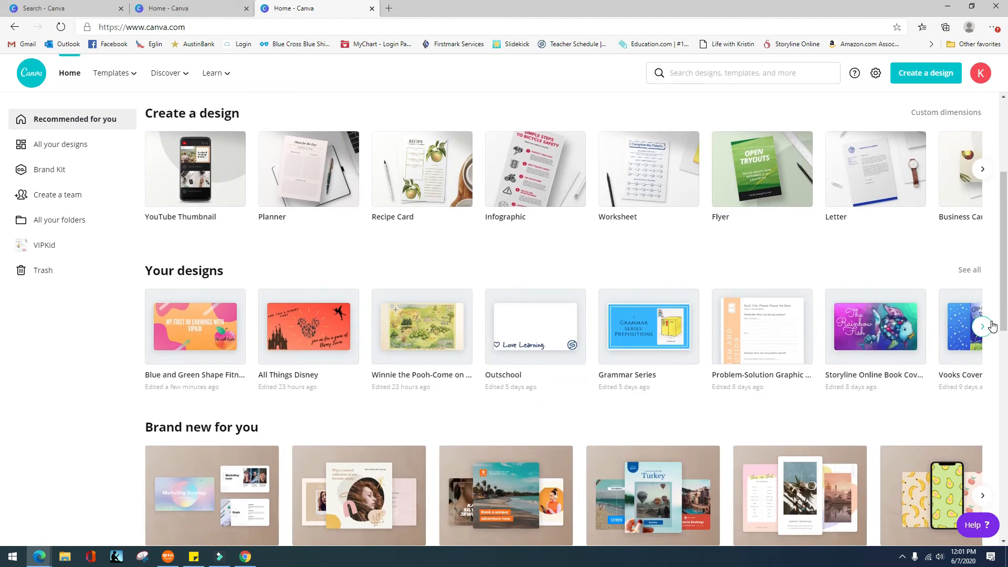